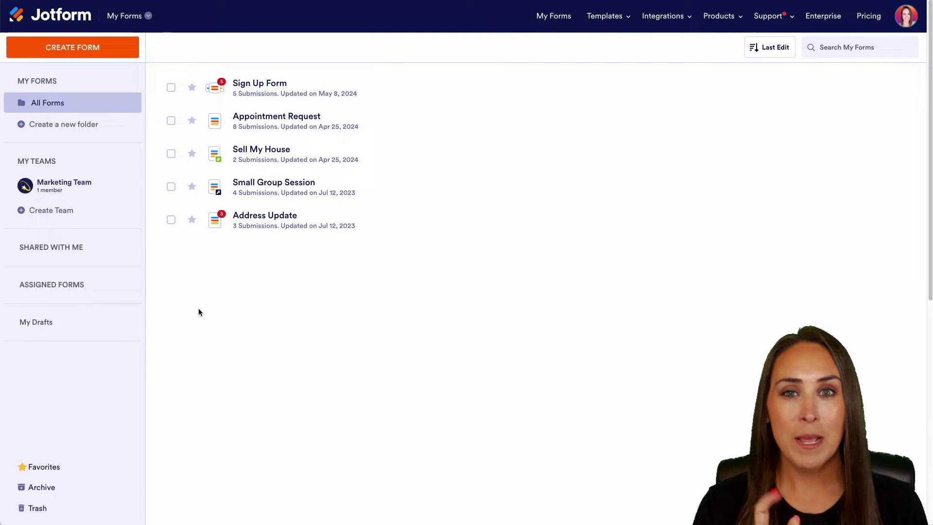
Step: Create a form from the Fitness Gym Registration Form template found by searching 'gym registration'
click(72, 47)
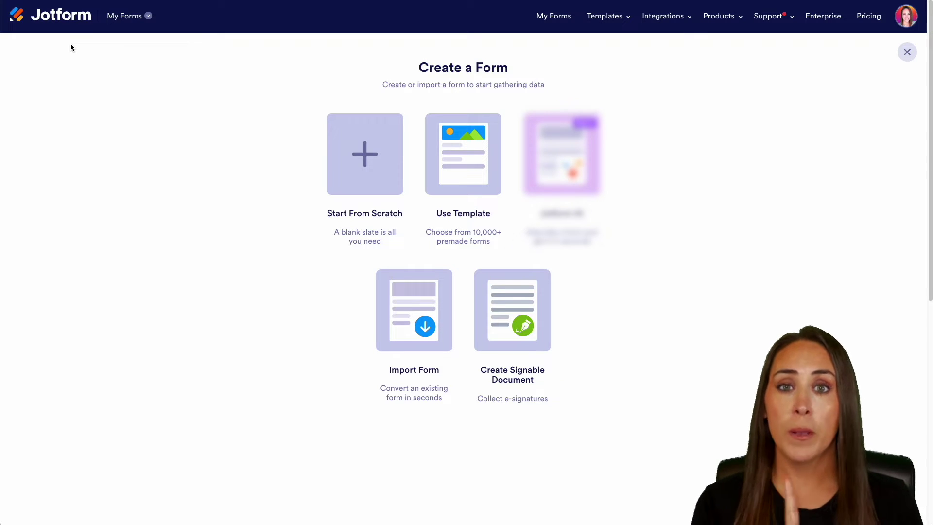
click(481, 166)
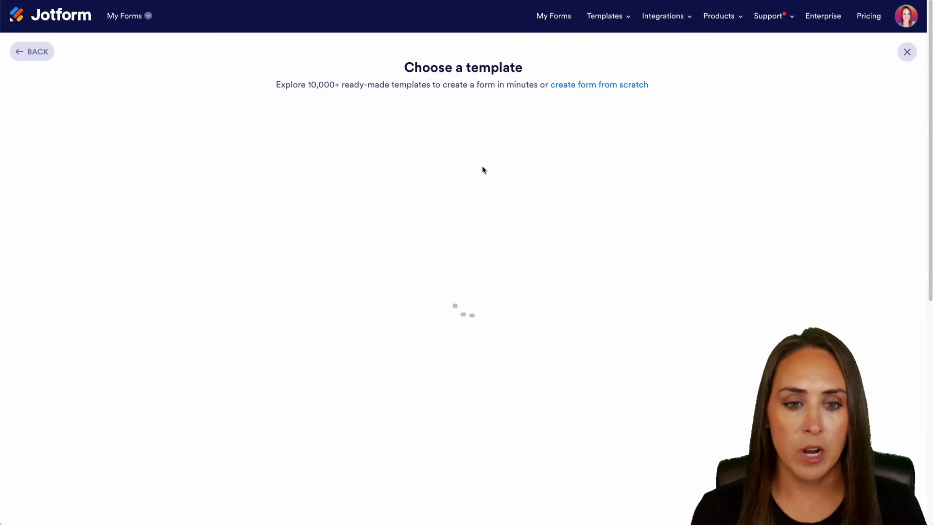
text(gym)
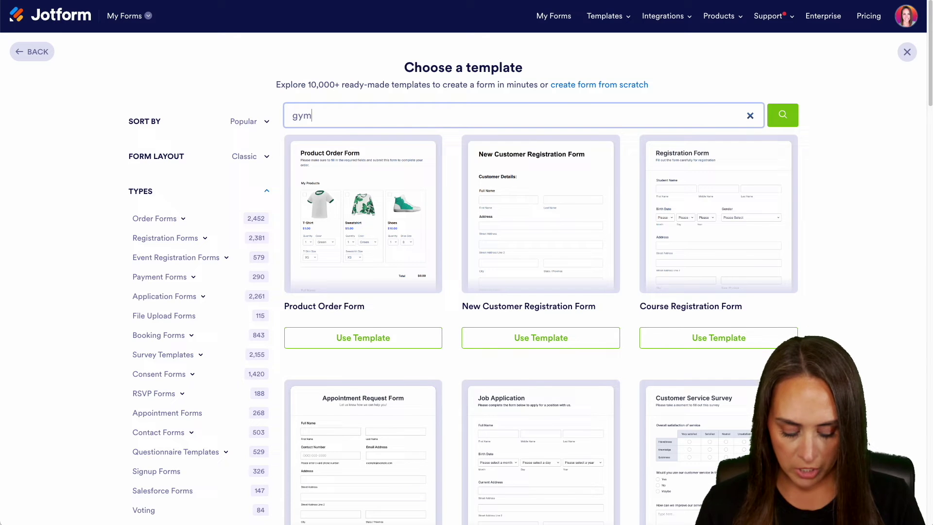
text( registration)
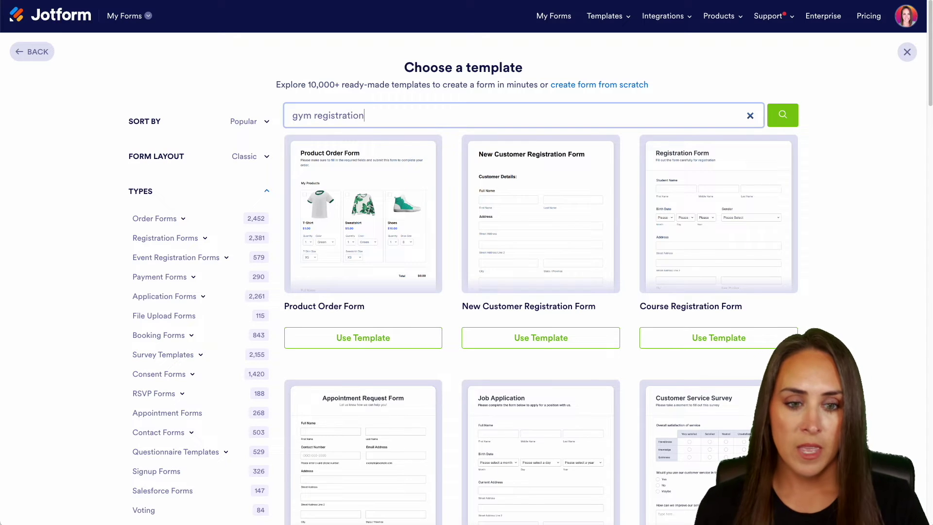
key(Return)
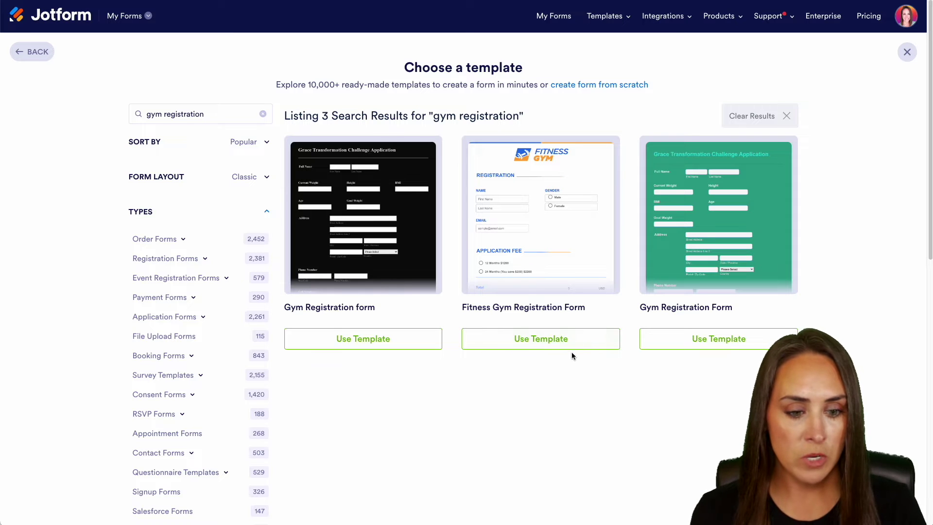
click(563, 339)
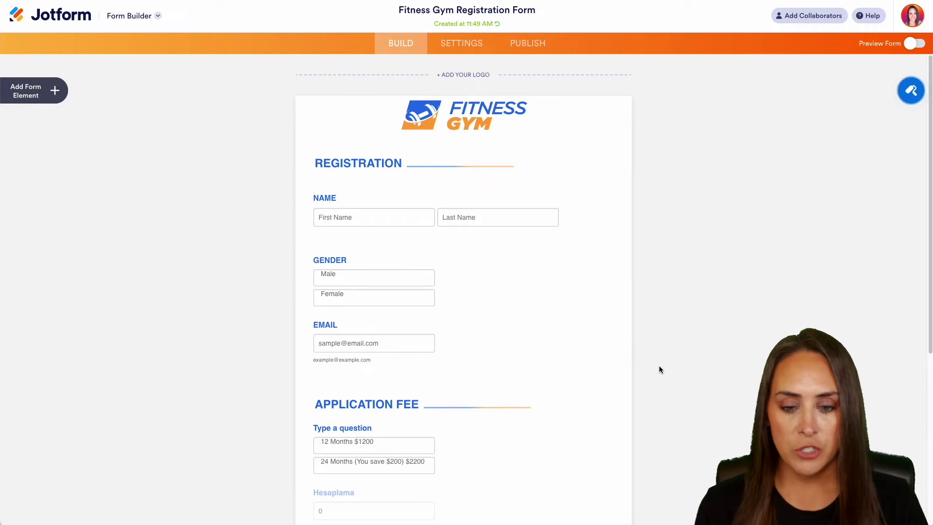
scroll(659, 366, down, 6)
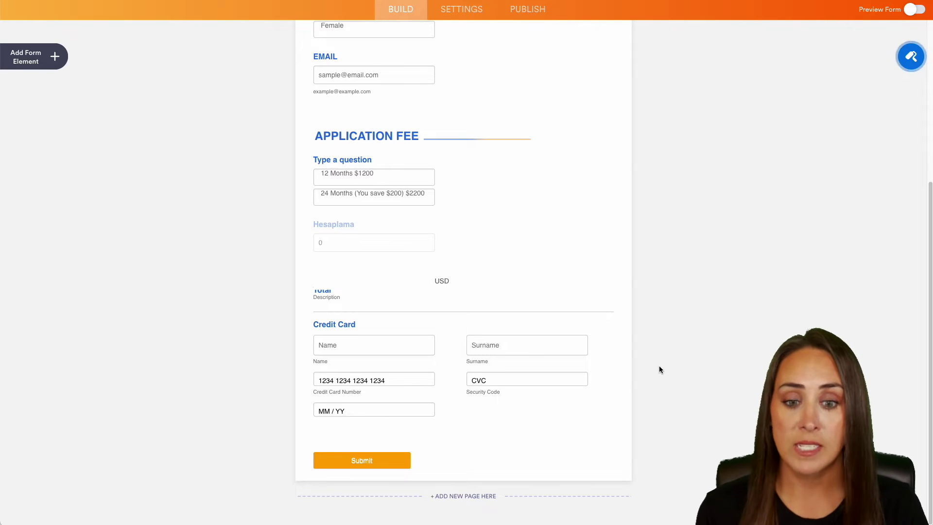
scroll(659, 369, up, 6)
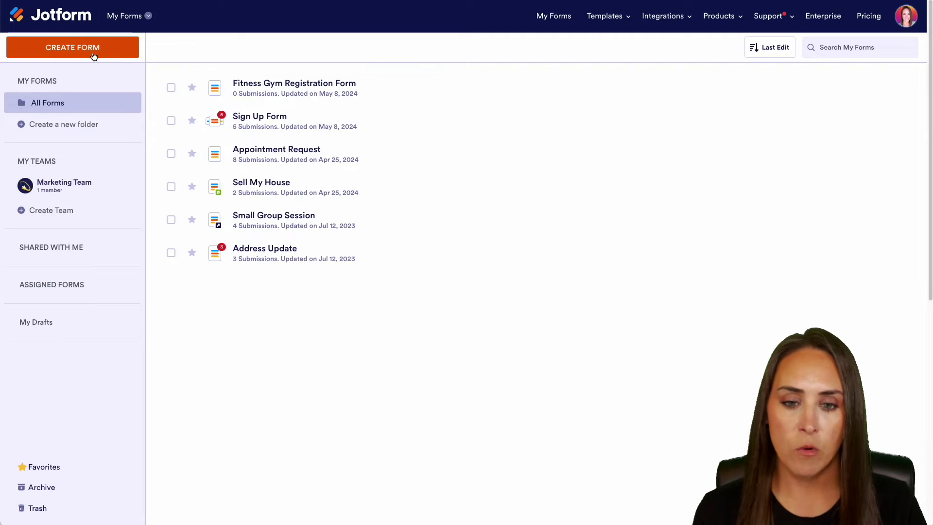
Step: Start a new blank Classic Form from scratch
click(73, 48)
click(351, 181)
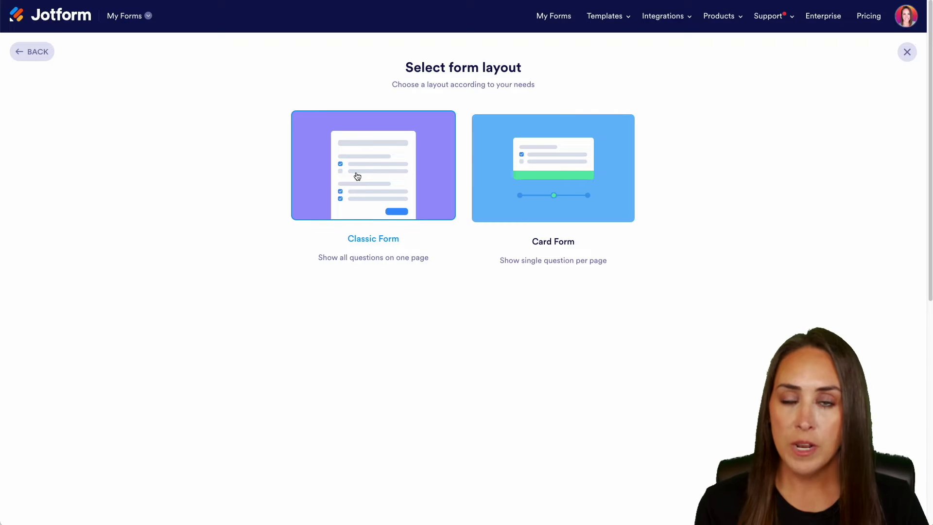
click(366, 177)
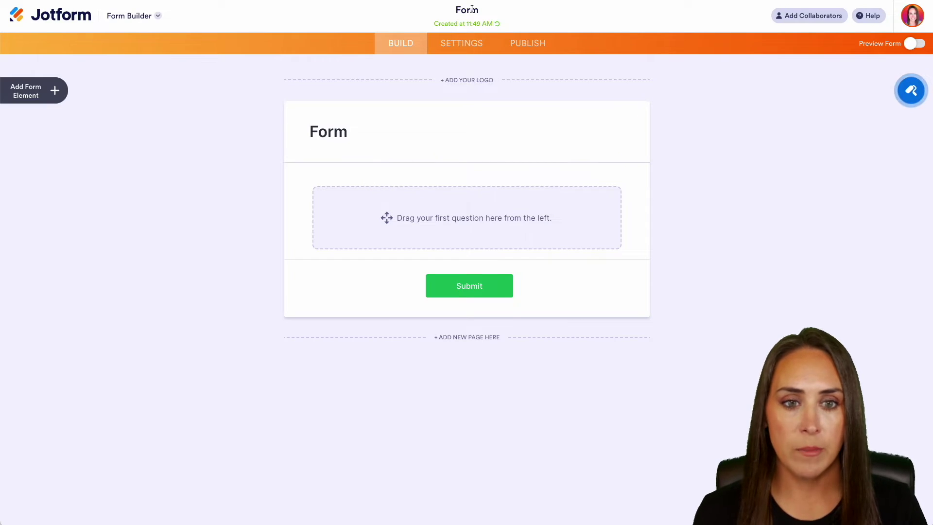
Step: Rename the form to 'Gym Registration' and delete its default Form heading
click(471, 9)
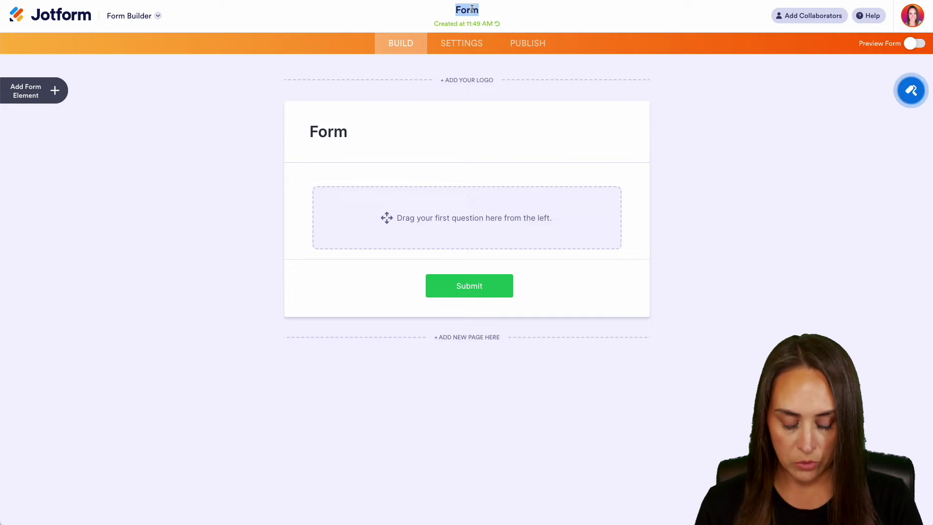
text(Gym Registr)
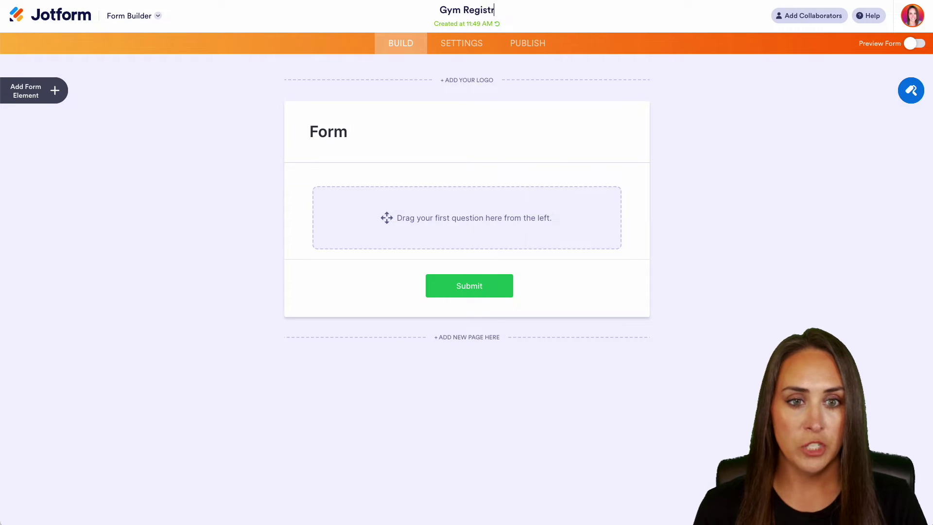
text(ation)
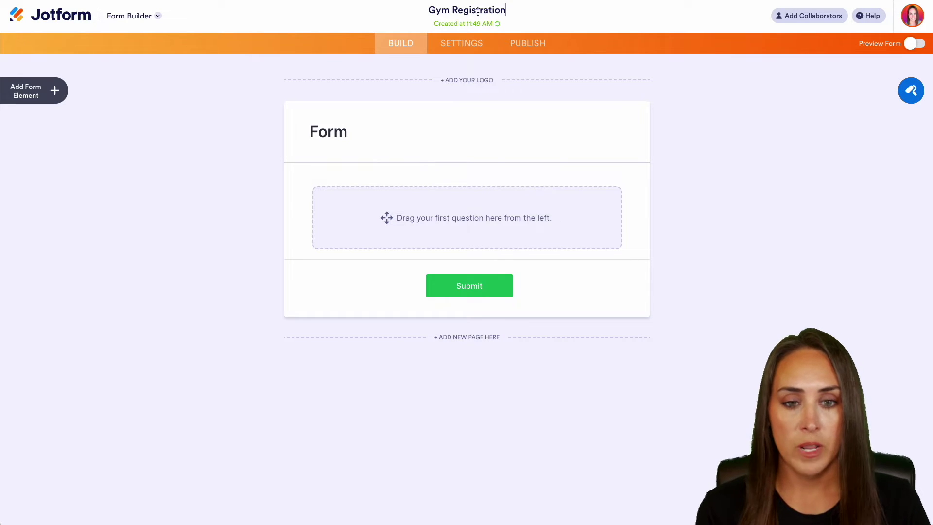
click(450, 116)
click(644, 145)
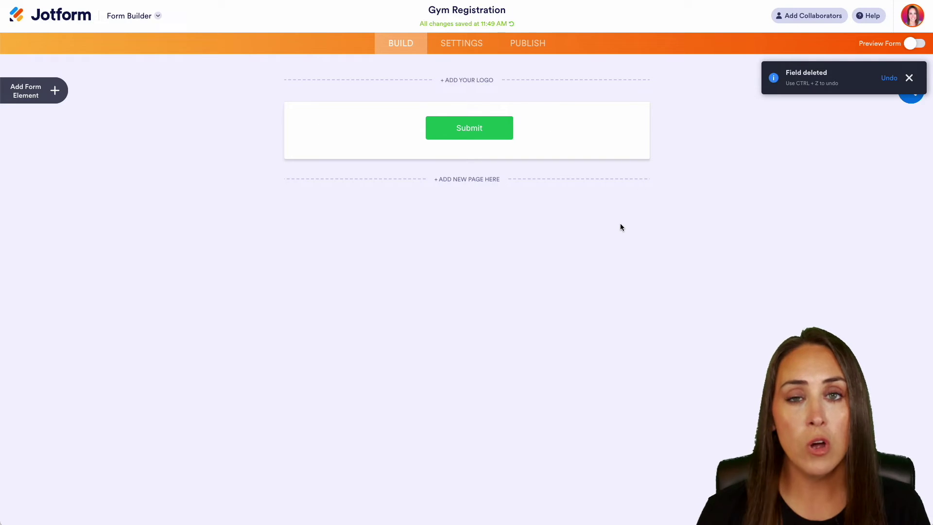
Step: Add Full Name, Email and Phone fields, relabelling the phone field 'Best text number'
click(55, 90)
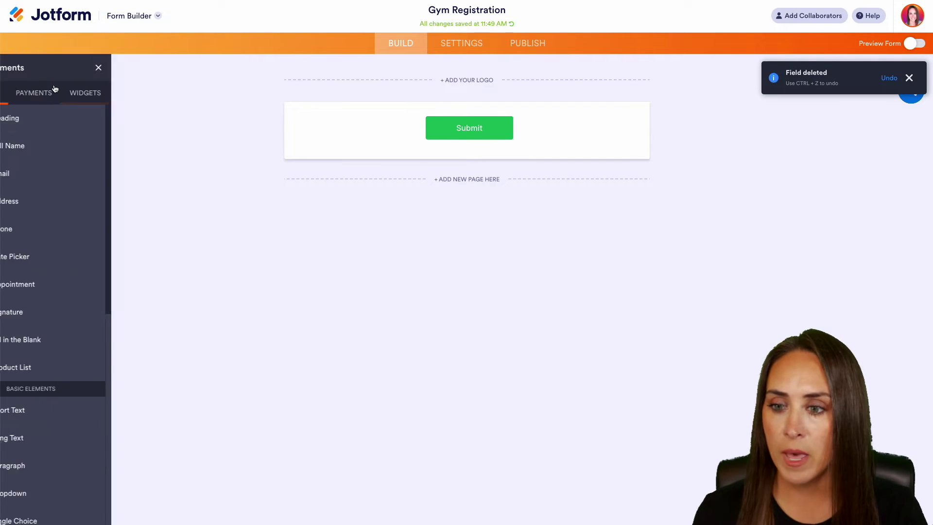
click(63, 147)
click(60, 174)
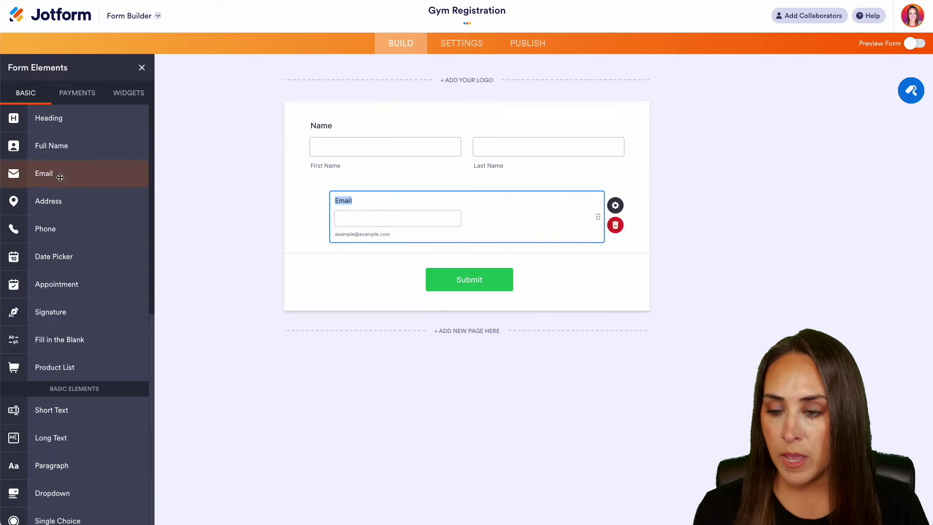
click(73, 229)
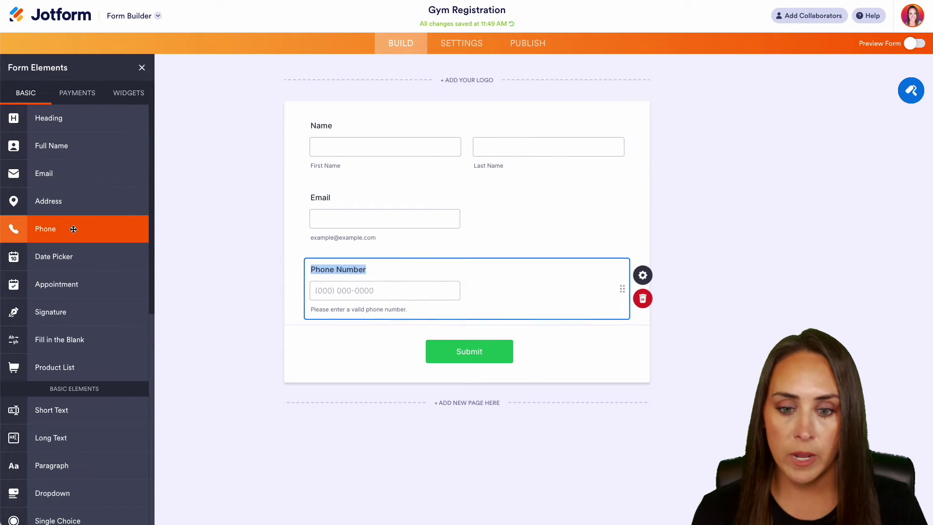
click(327, 271)
text(Best te)
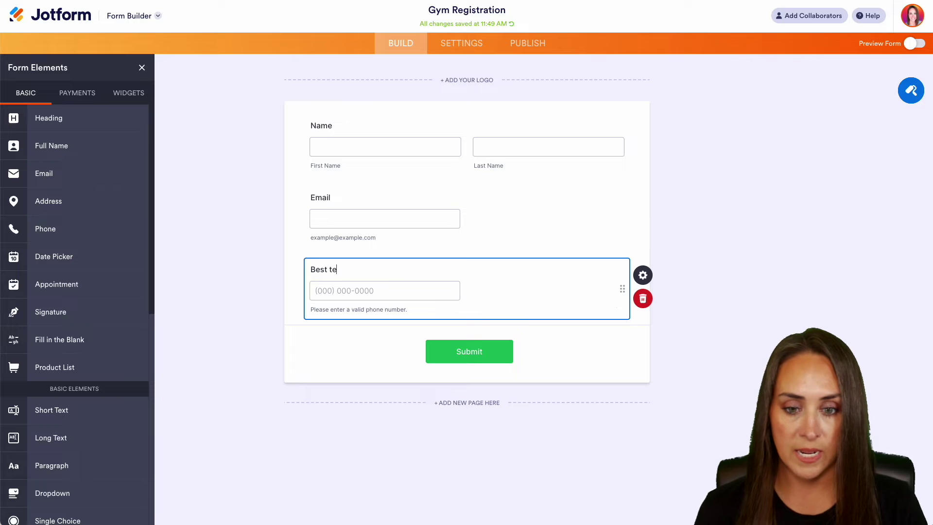
text(xt number)
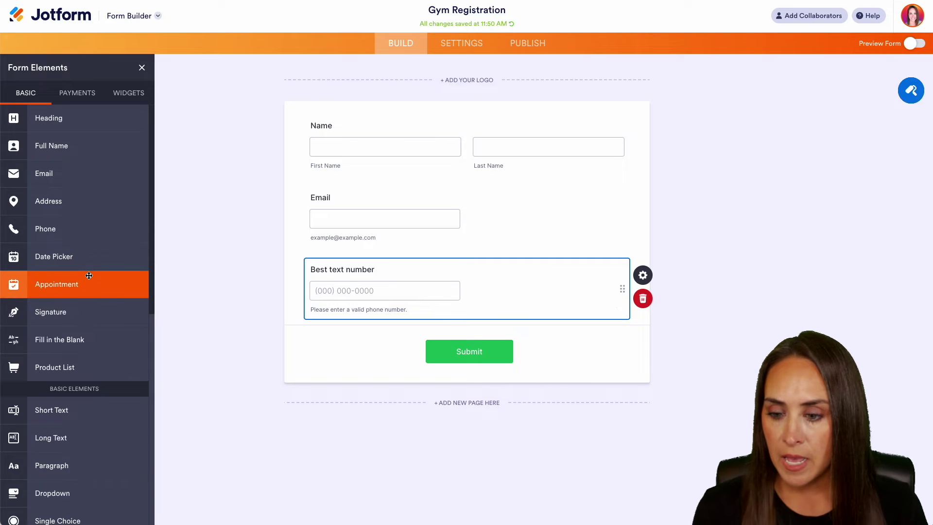
Step: Add a short text field labelled Height with placeholder 5'9
scroll(55, 291, down, 3)
click(55, 294)
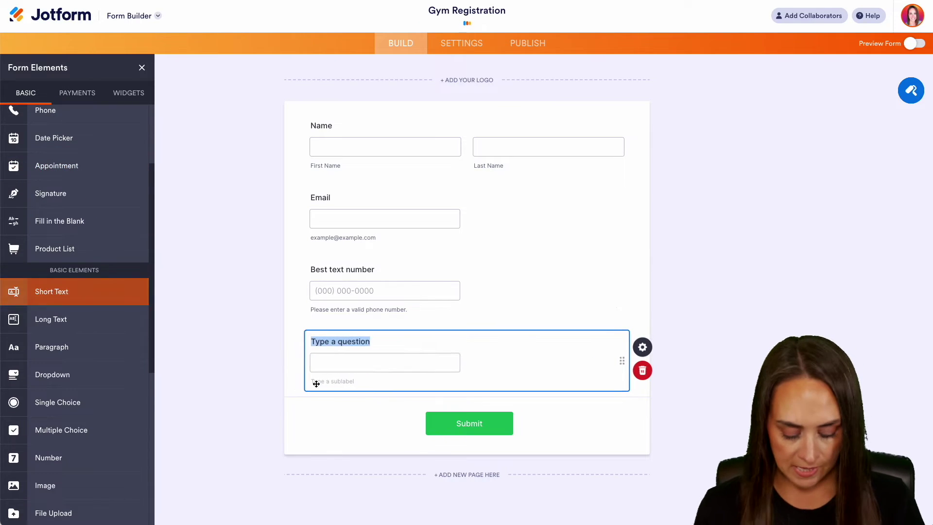
text(Height)
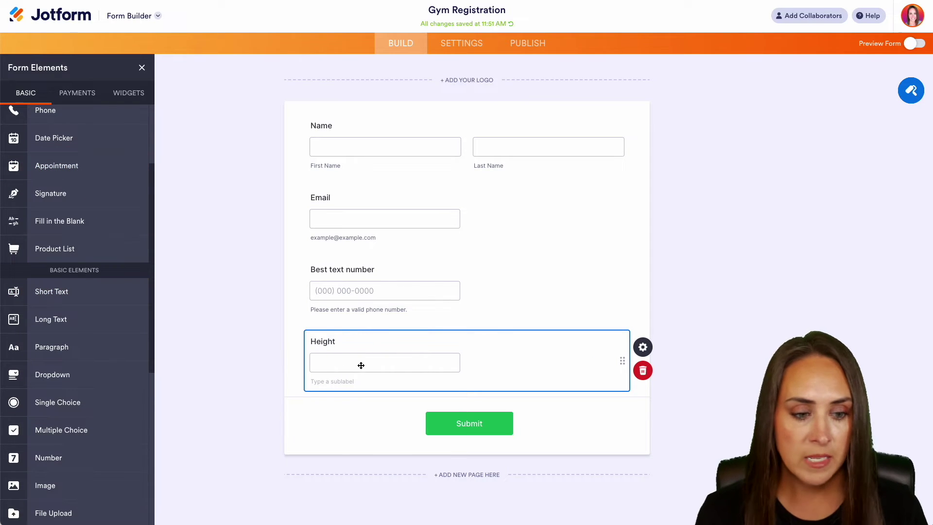
click(643, 347)
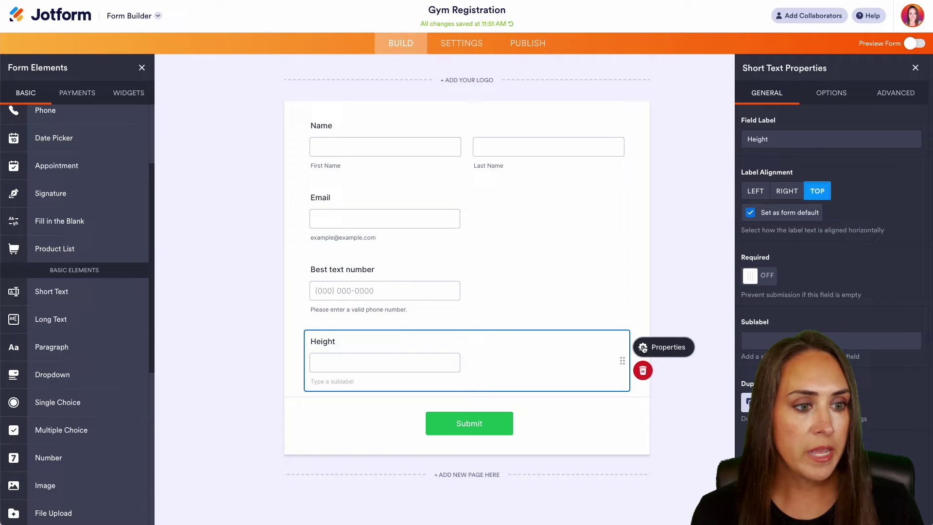
click(895, 94)
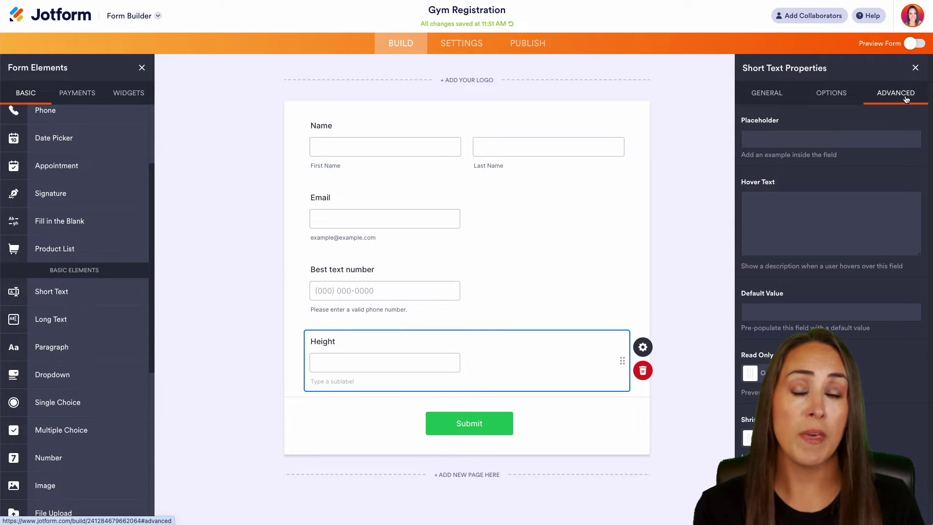
click(830, 139)
text(5'9)
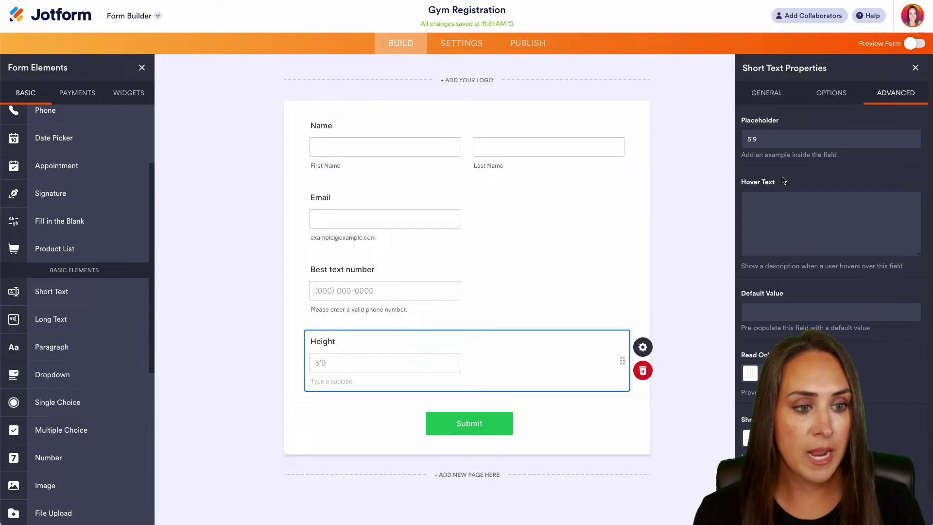
click(717, 188)
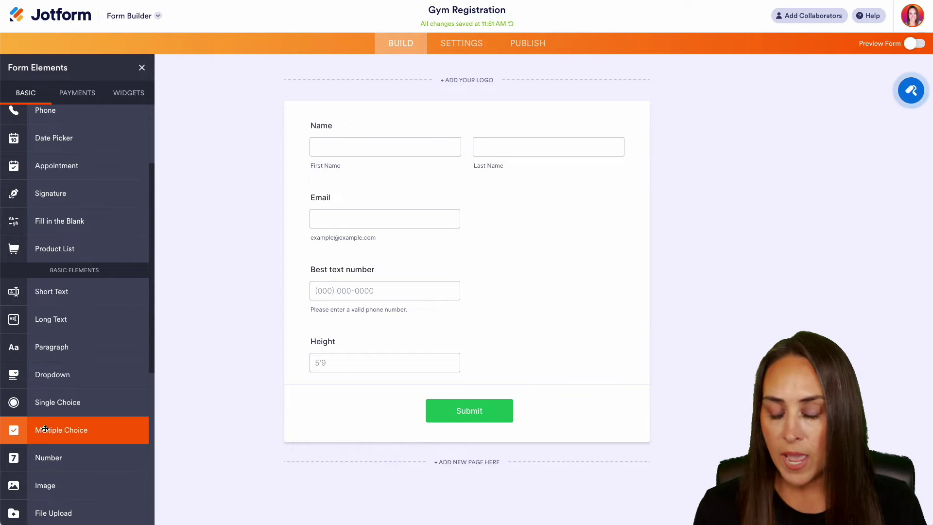
Step: Add a number field labelled Weight with placeholder 160
click(48, 459)
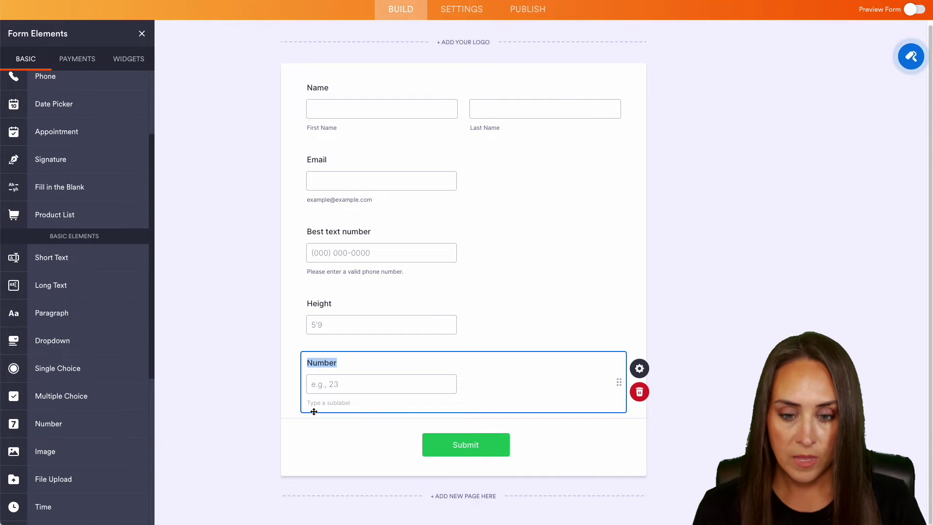
text(Weight)
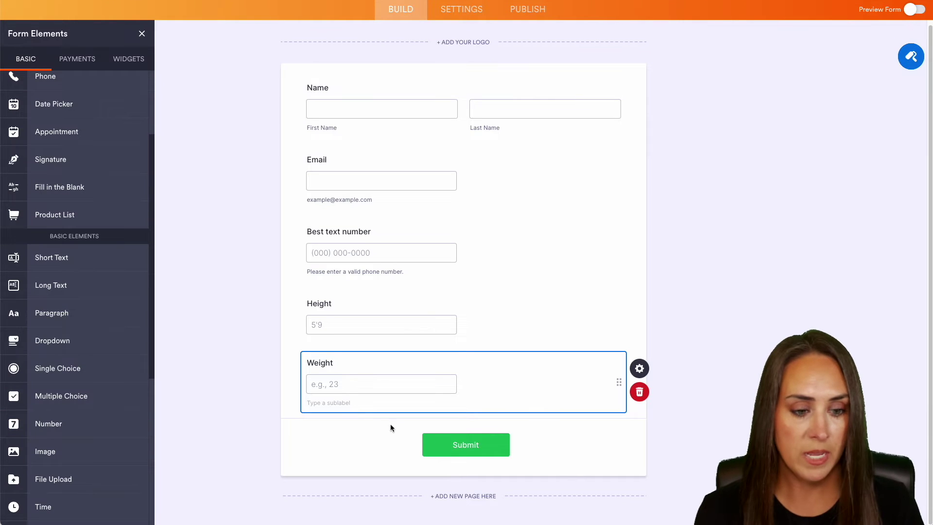
click(639, 368)
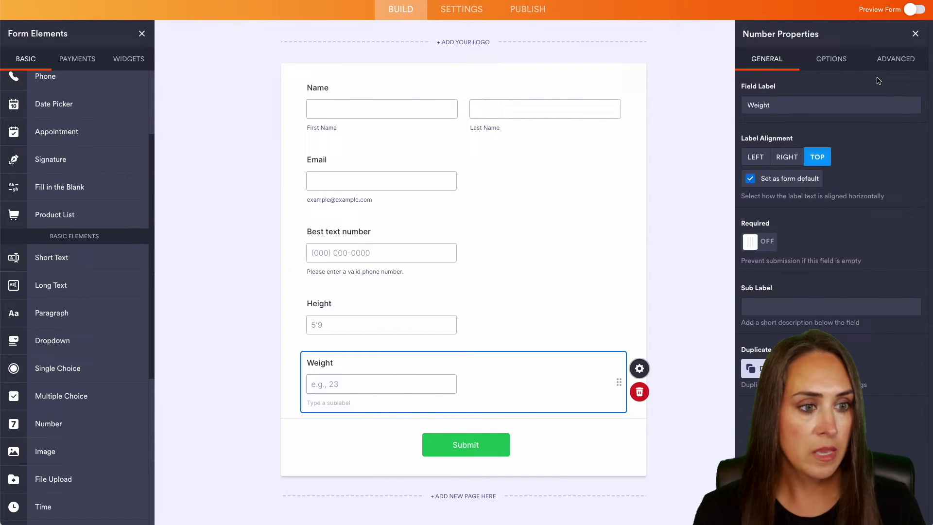
click(895, 59)
triple_click(785, 103)
text(160)
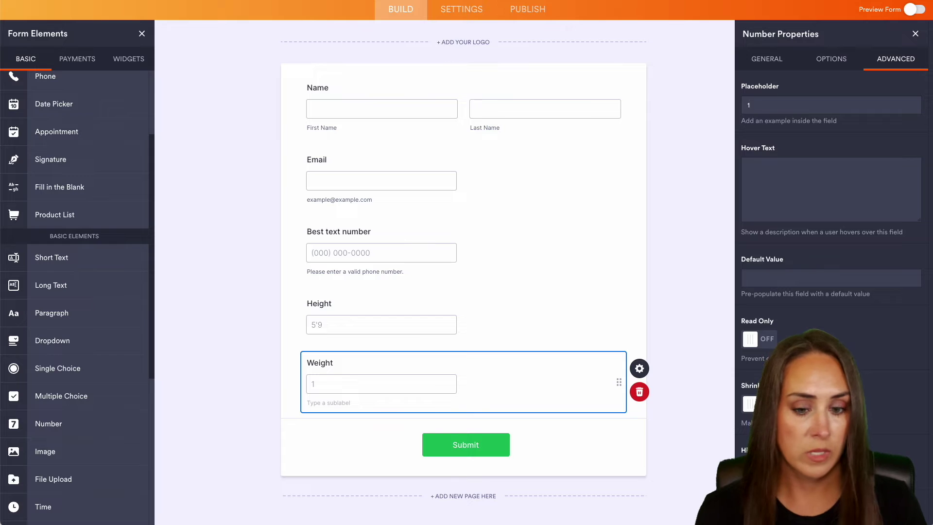
click(699, 179)
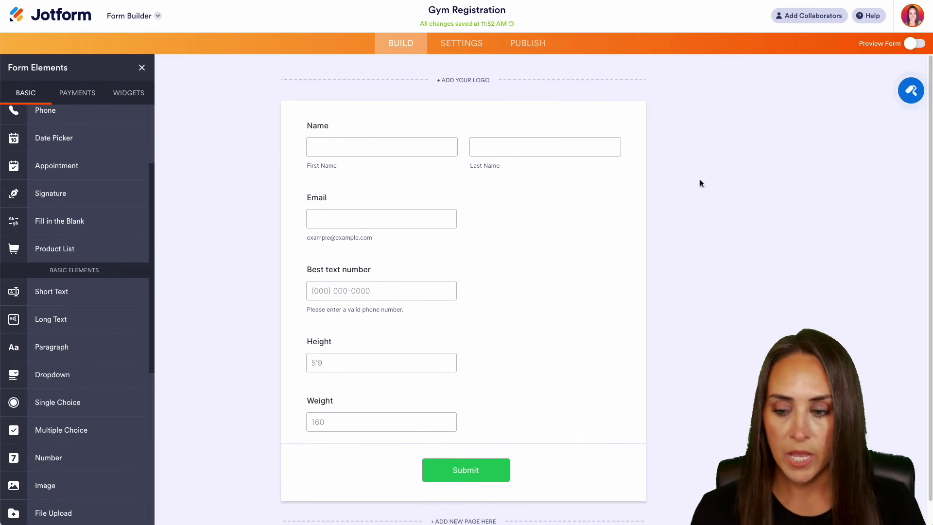
Step: Add a Gender dropdown with the options Male, Female and Other
click(121, 374)
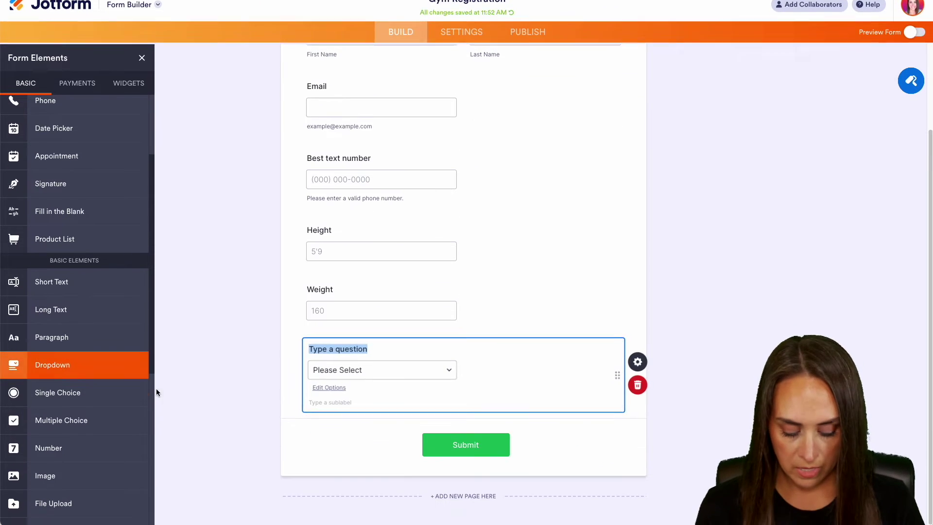
text(Gender)
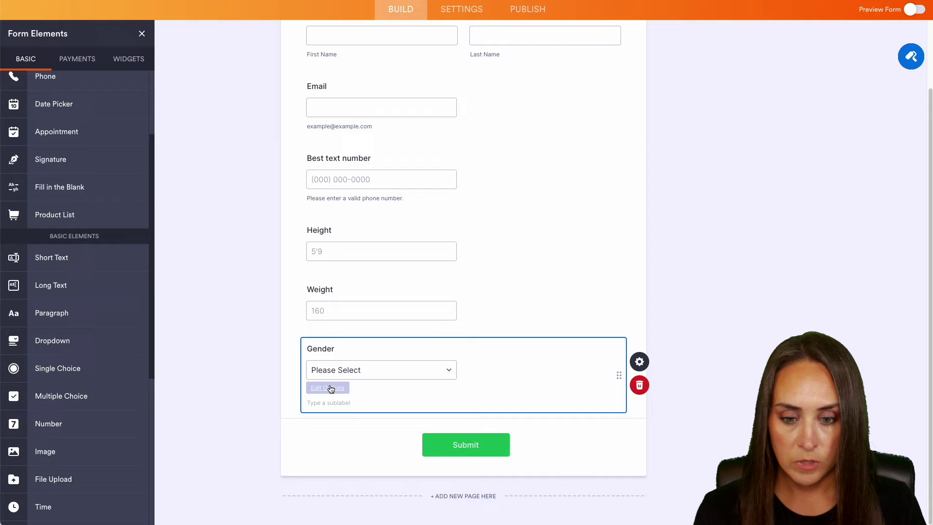
click(327, 387)
text(Male Female Other)
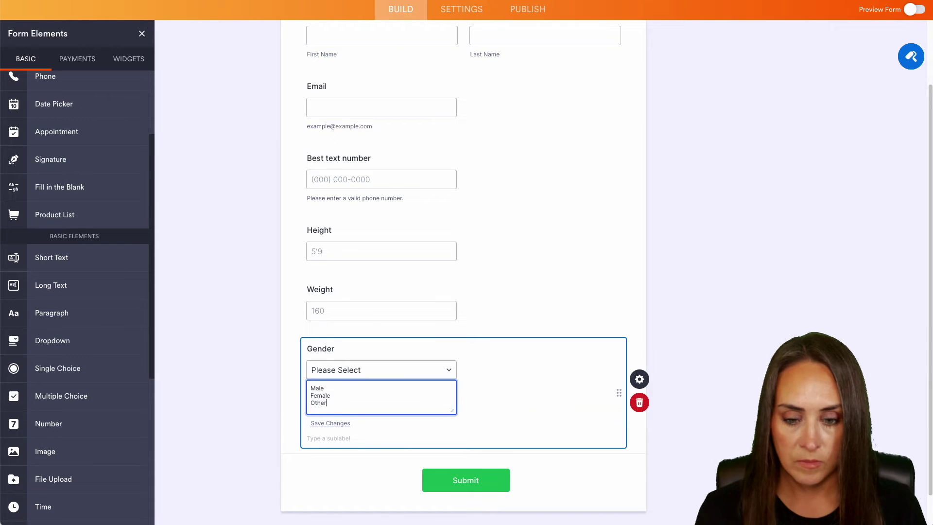
click(335, 424)
Step: Add two number fields labelled Age and Goal Weight
click(58, 424)
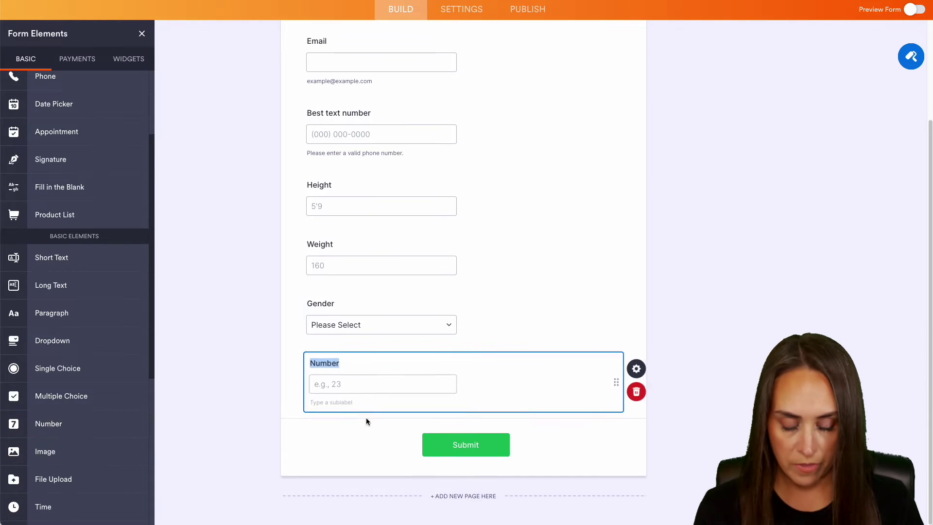
text(Age)
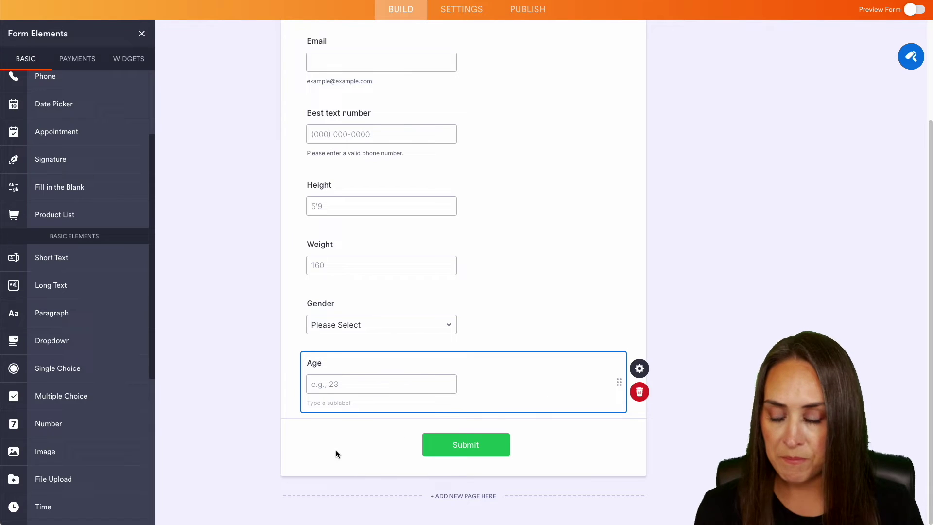
click(63, 424)
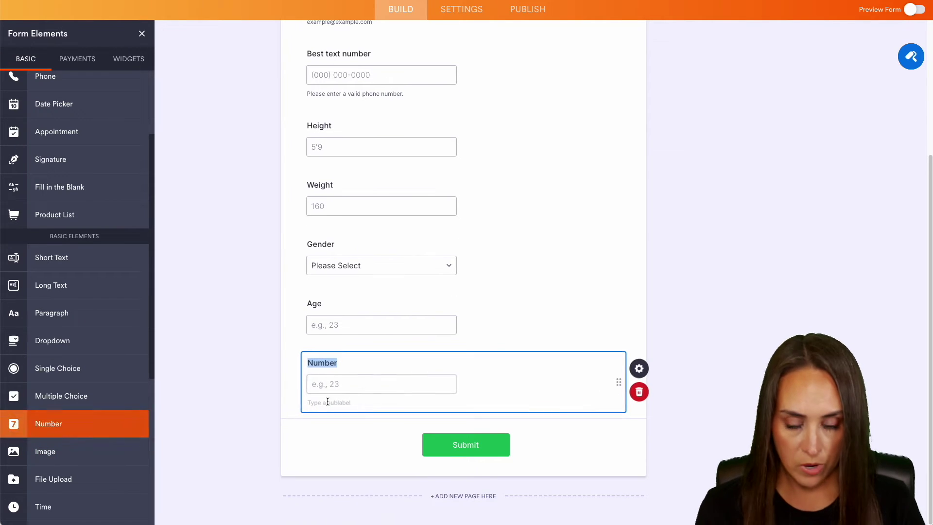
text(Goal Weight)
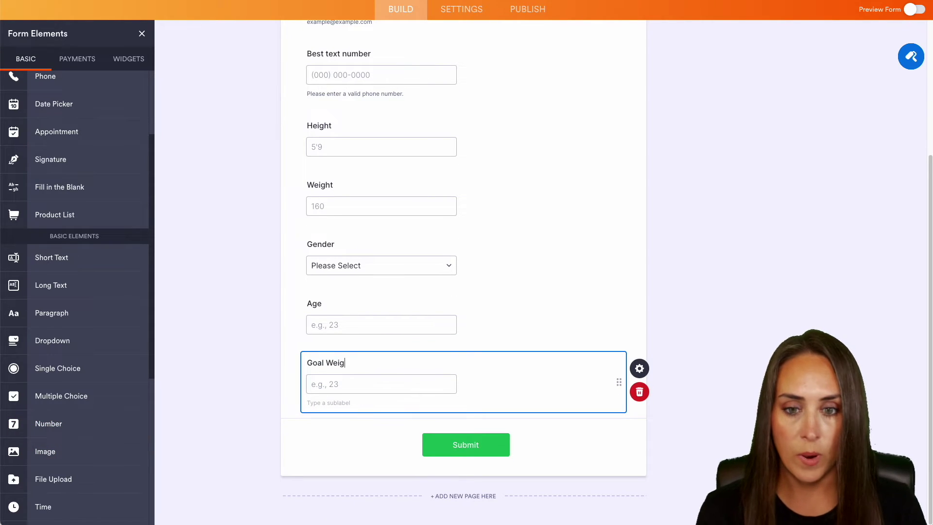
Step: Relabel the Weight field to 'Current Weight'
click(319, 176)
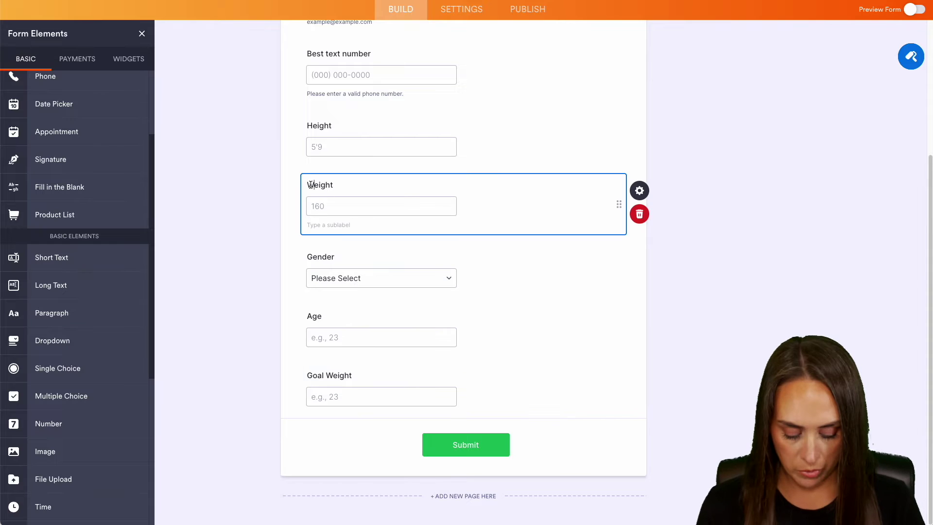
click(310, 185)
text(Current)
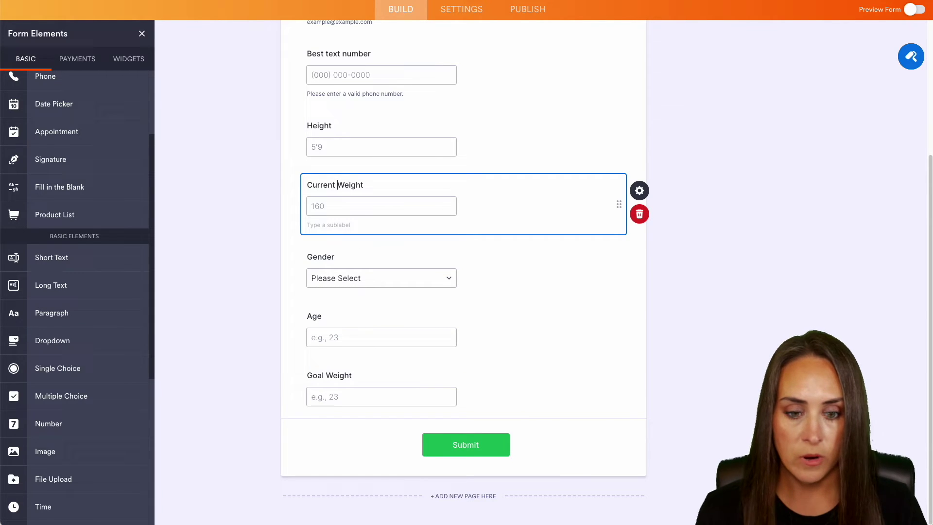
Step: Set the Goal Weight field's placeholder to 140
click(412, 381)
click(639, 368)
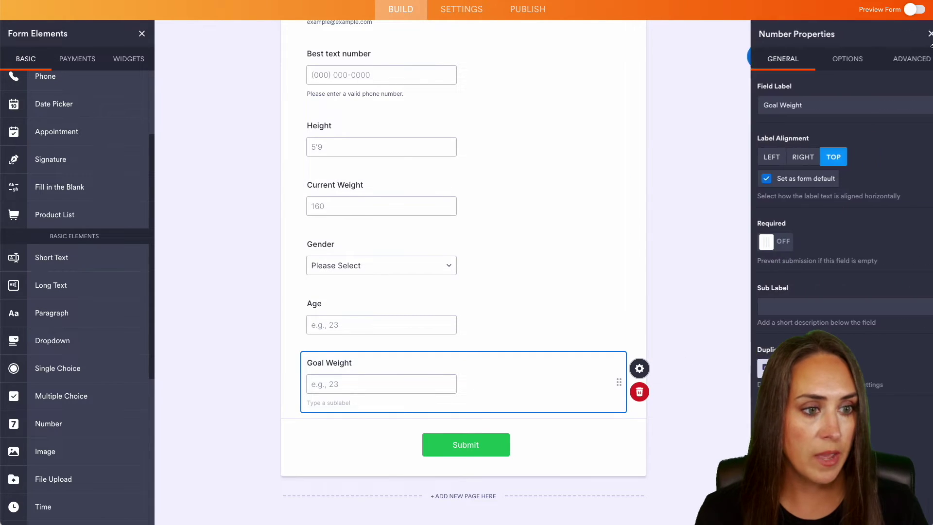
click(901, 59)
triple_click(780, 105)
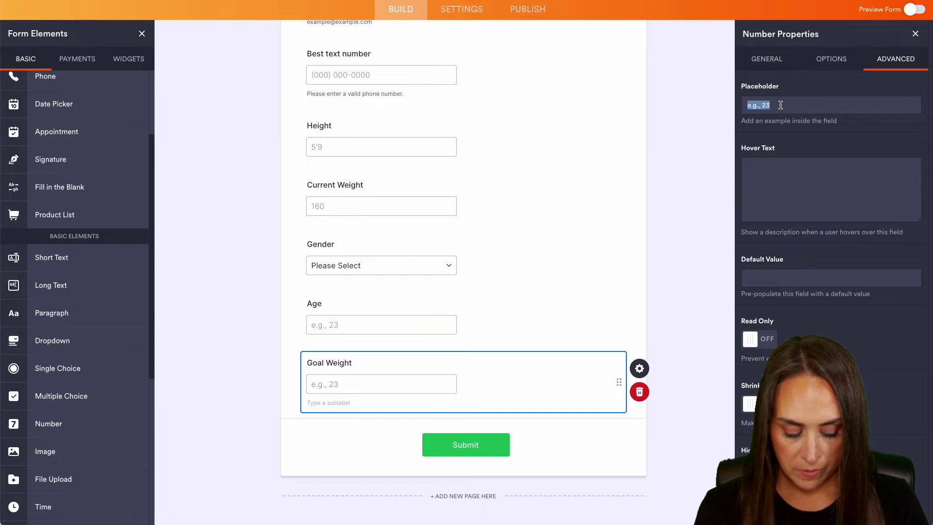
text(140)
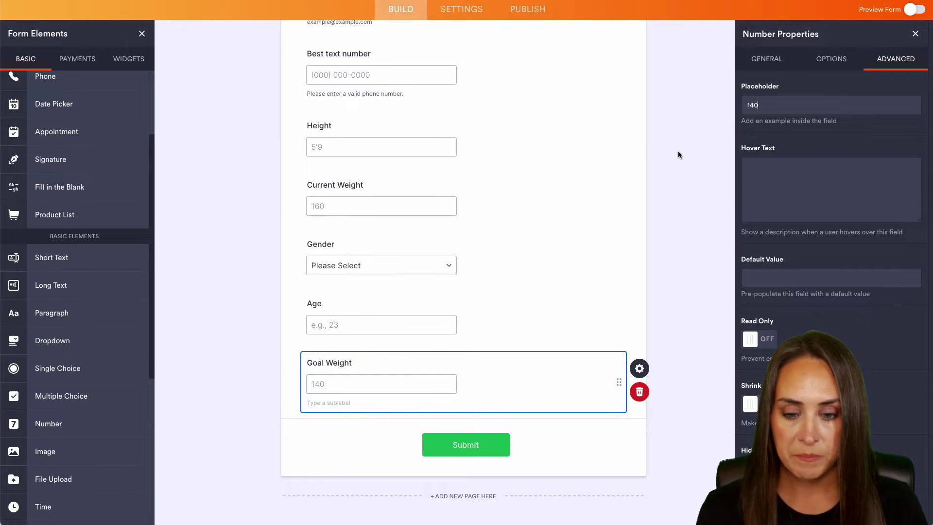
click(680, 152)
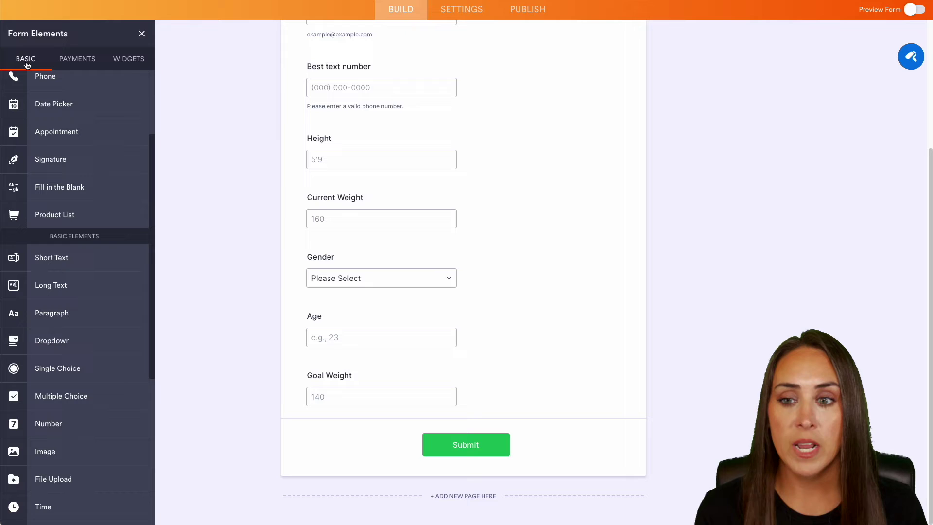
Step: Add a BMI Calculator widget above Submit, titled 'Calculate Your BMI'
click(129, 59)
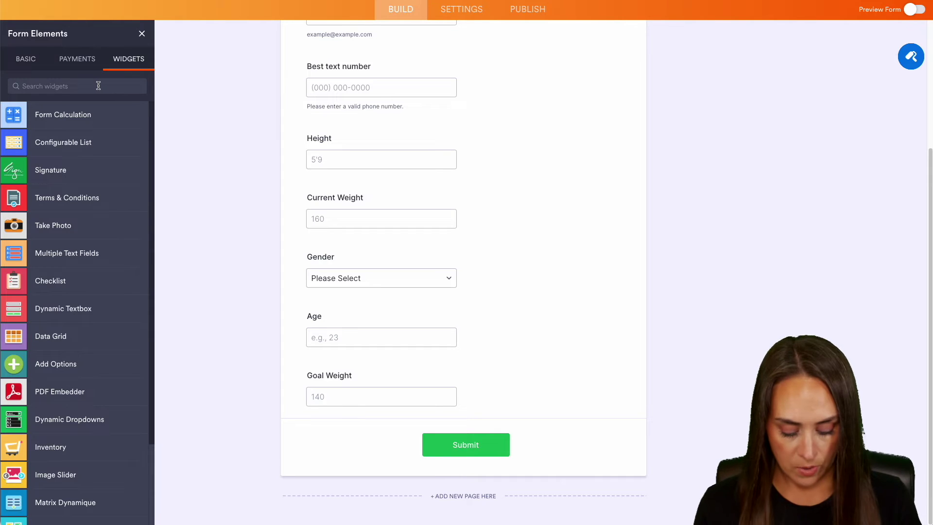
text(BMI)
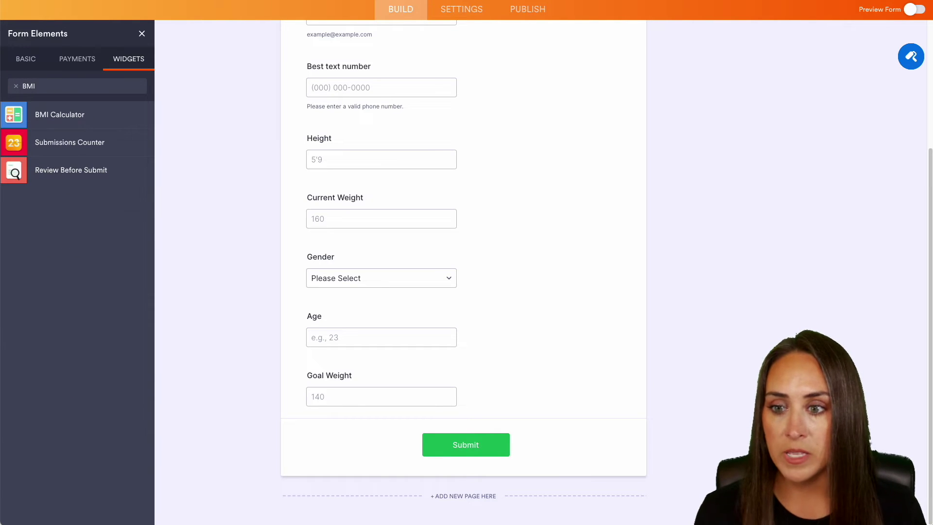
drag(69, 115, 427, 432)
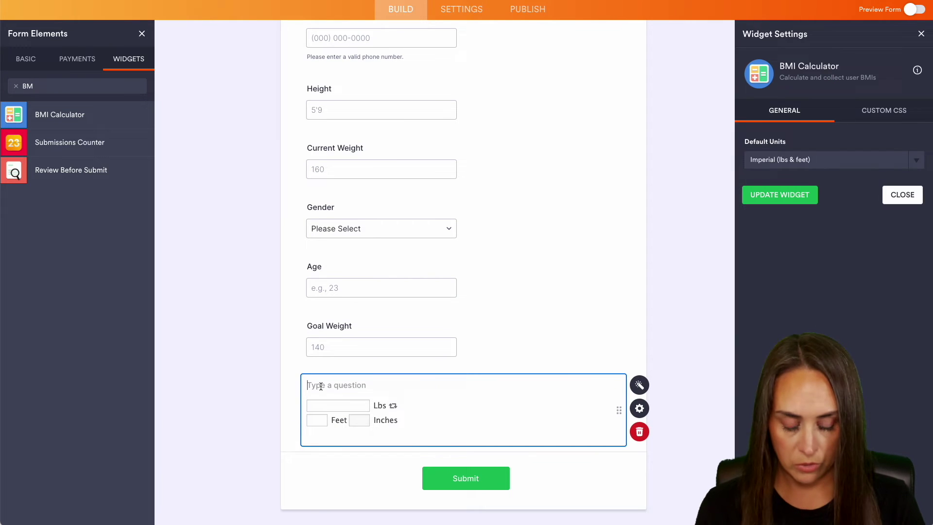
text(Calculate You)
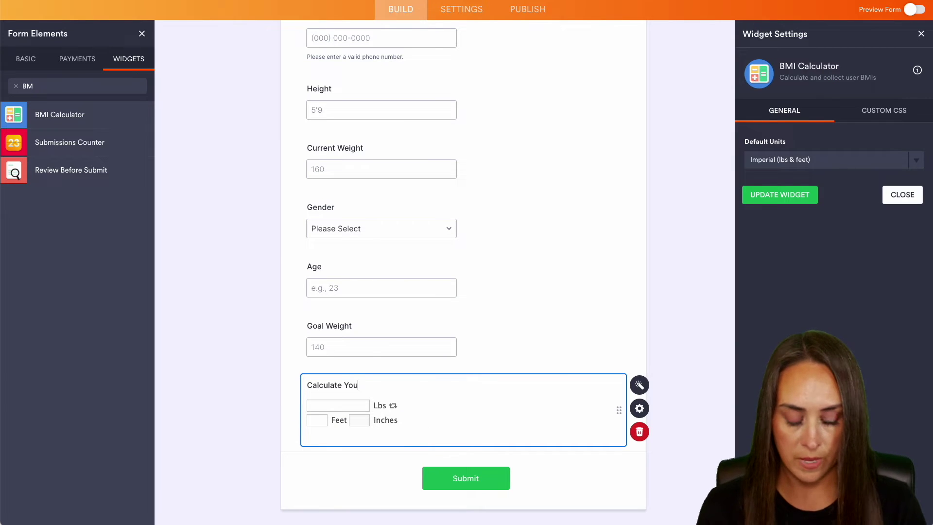
text(r BMI)
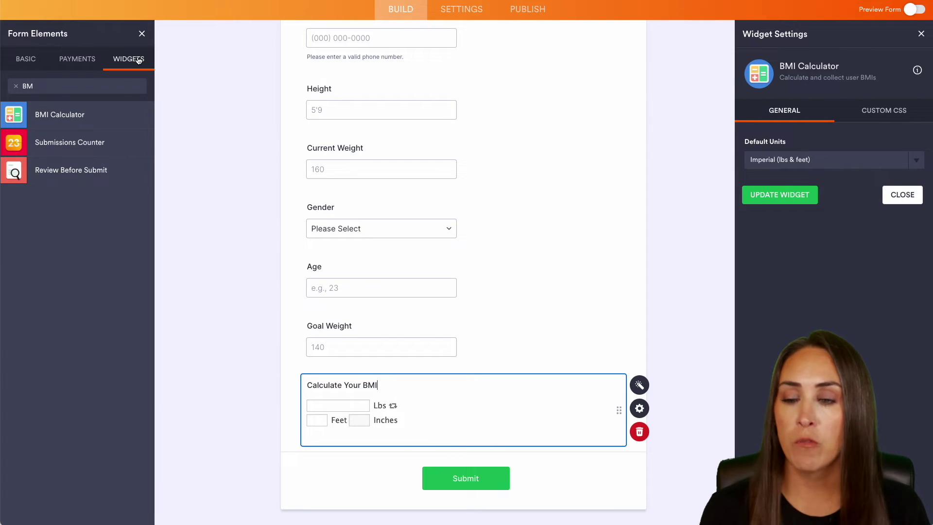
click(76, 61)
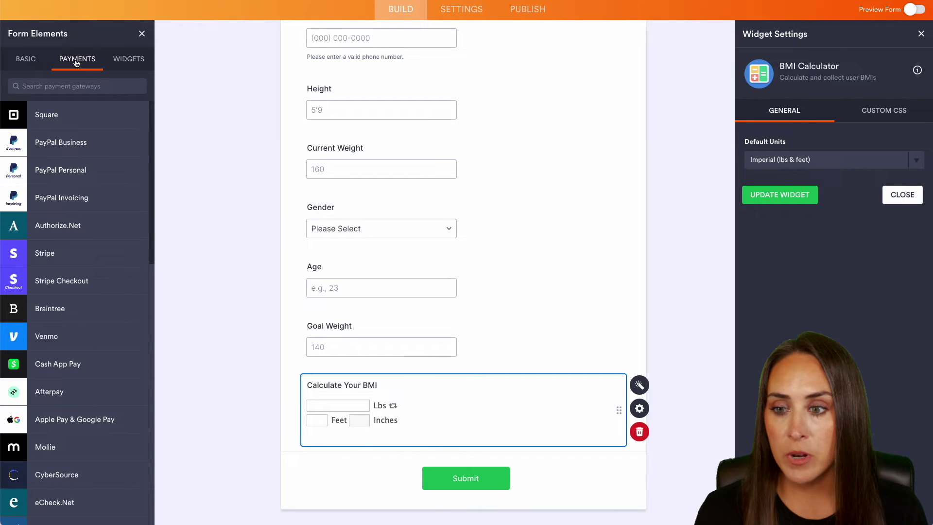
Step: Add a PayPal Business payment element and connect the PayPal account
click(49, 146)
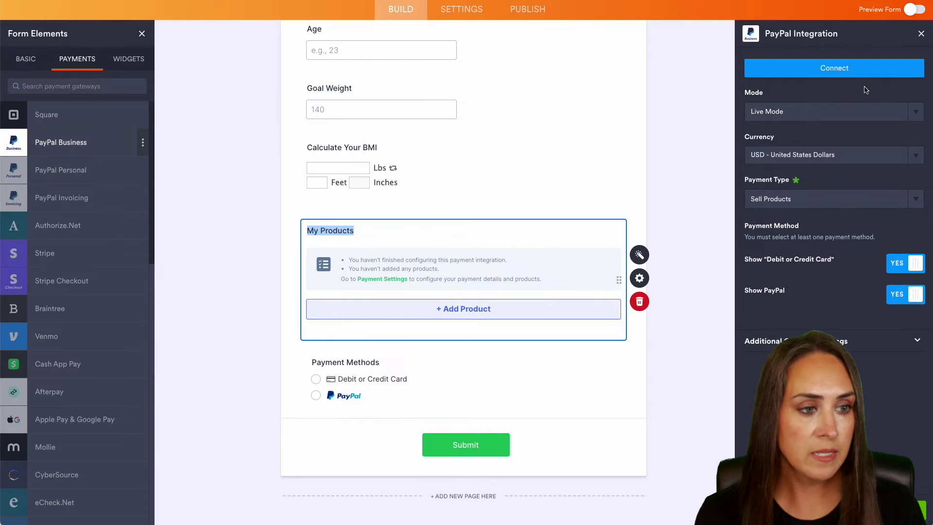
click(861, 75)
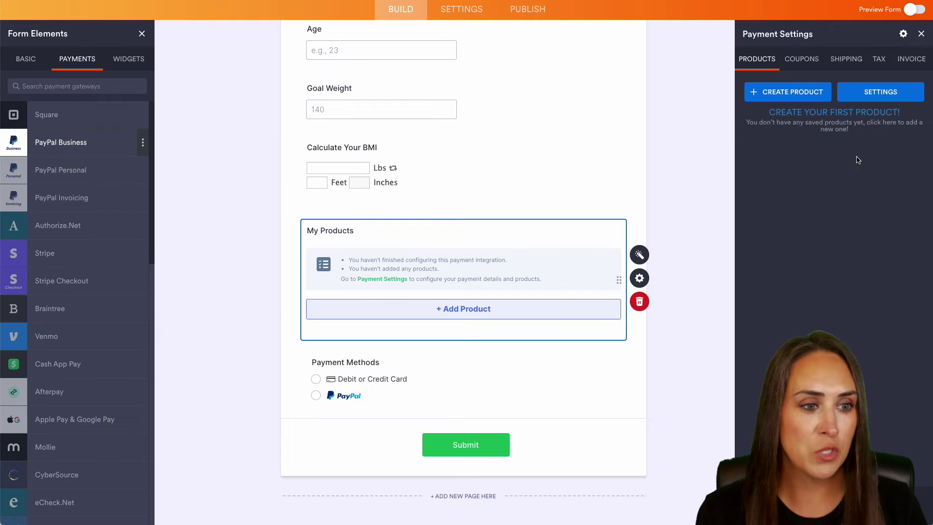
Step: Create a Monthly Membership product priced at 30.00
click(806, 92)
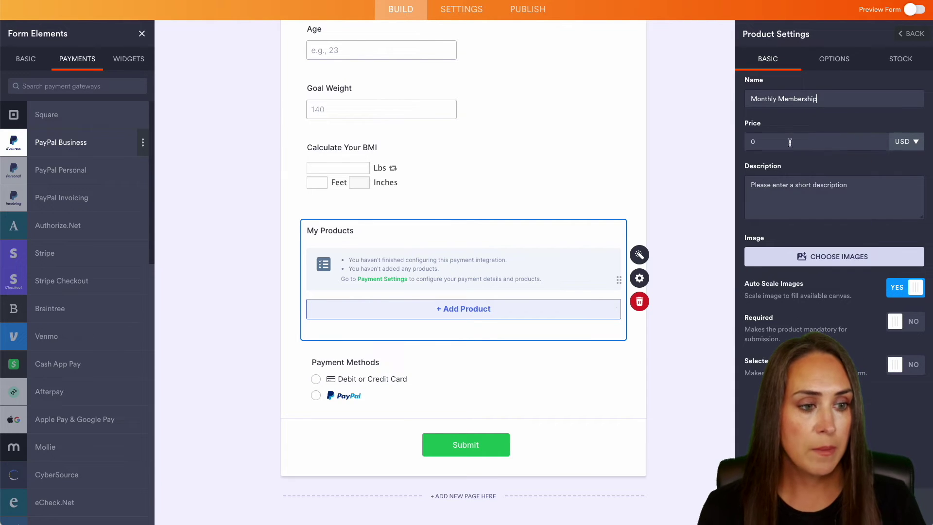
click(777, 142)
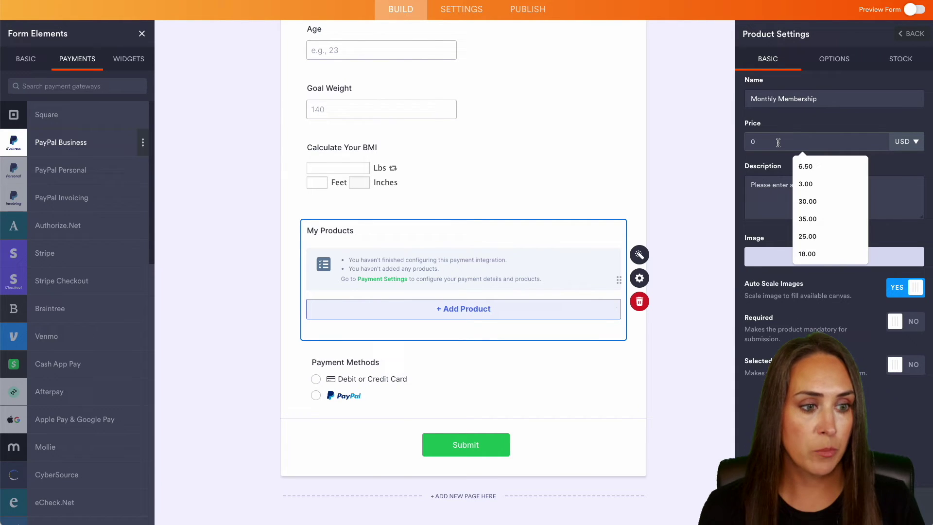
click(816, 200)
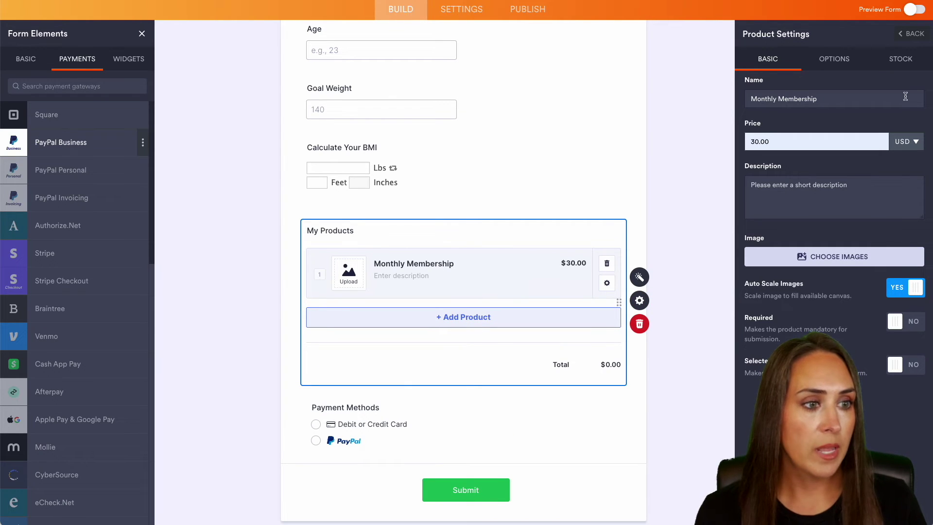
Step: Duplicate Monthly Membership into a 3-Month Membership priced at 80.00
click(915, 36)
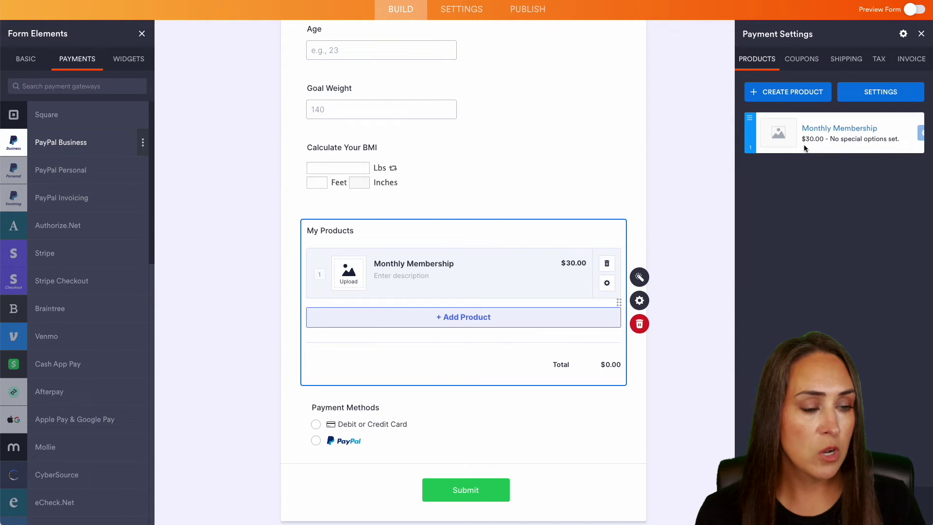
click(894, 133)
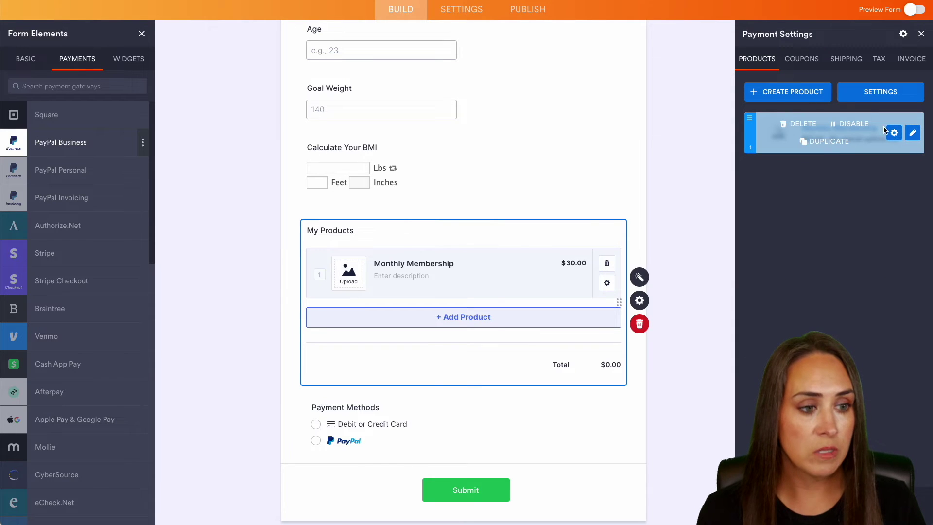
click(843, 144)
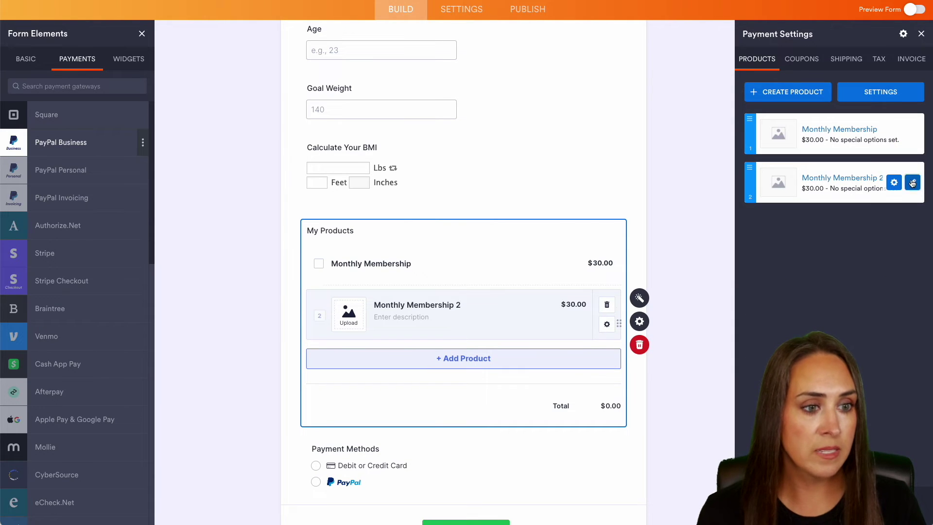
click(924, 183)
double_click(765, 99)
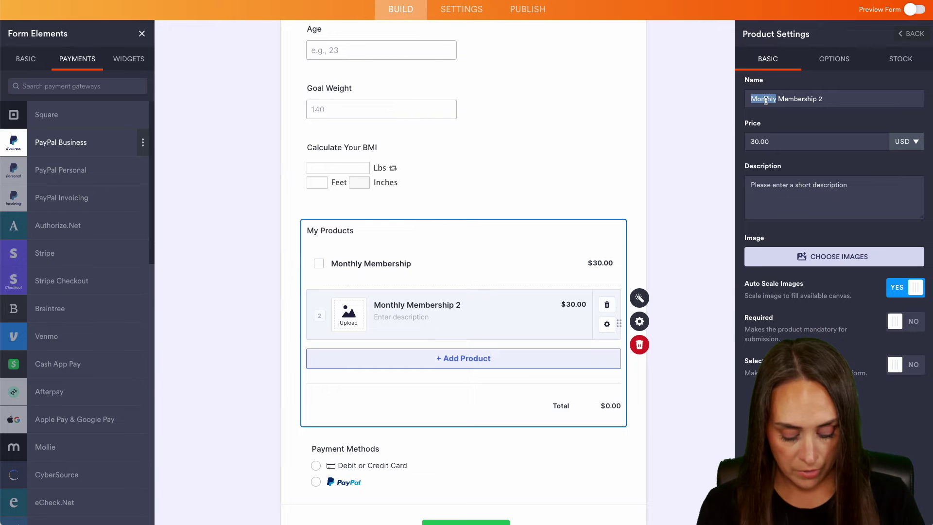
text(3-Month)
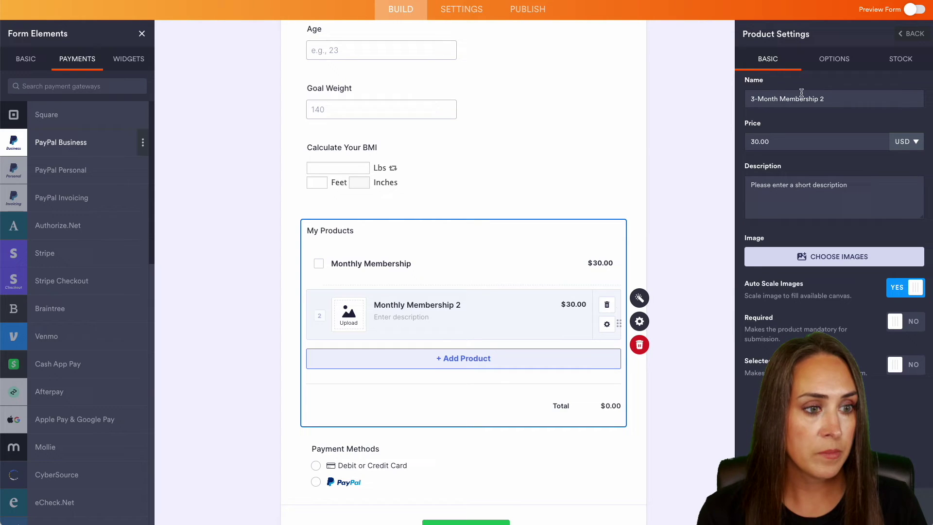
click(831, 99)
key(BackSpace)
key(BackSpace)
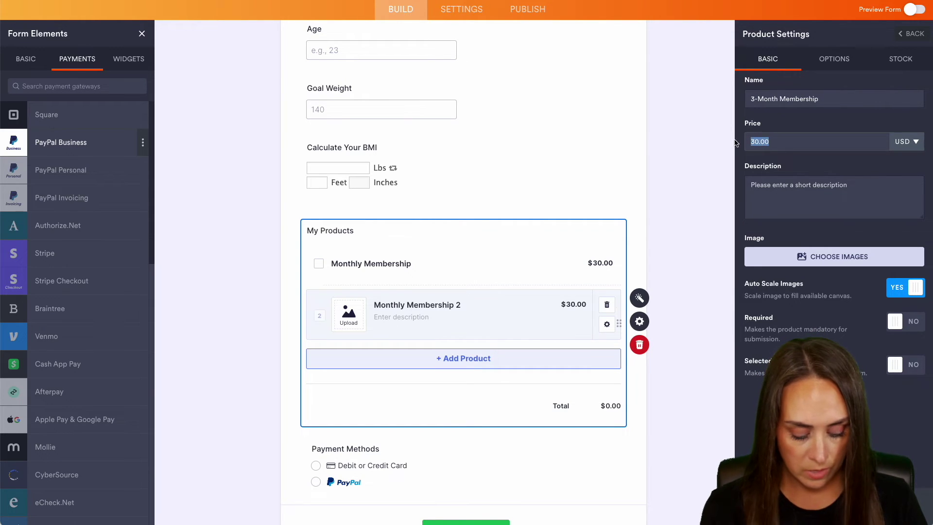
double_click(759, 143)
text(80.00)
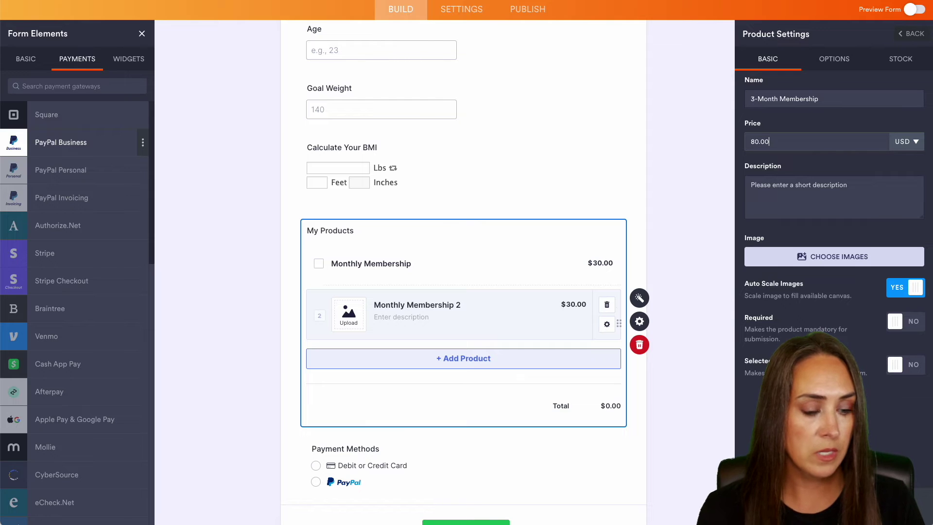
click(912, 33)
Step: Duplicate that into a 6-Month Membership priced at 150, then duplicate it again for 12-Month
click(895, 182)
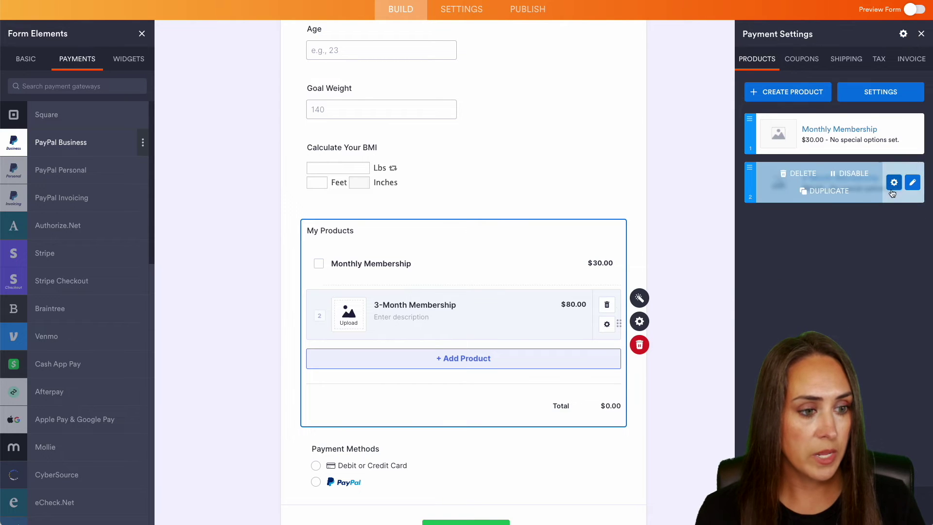
click(827, 194)
click(911, 232)
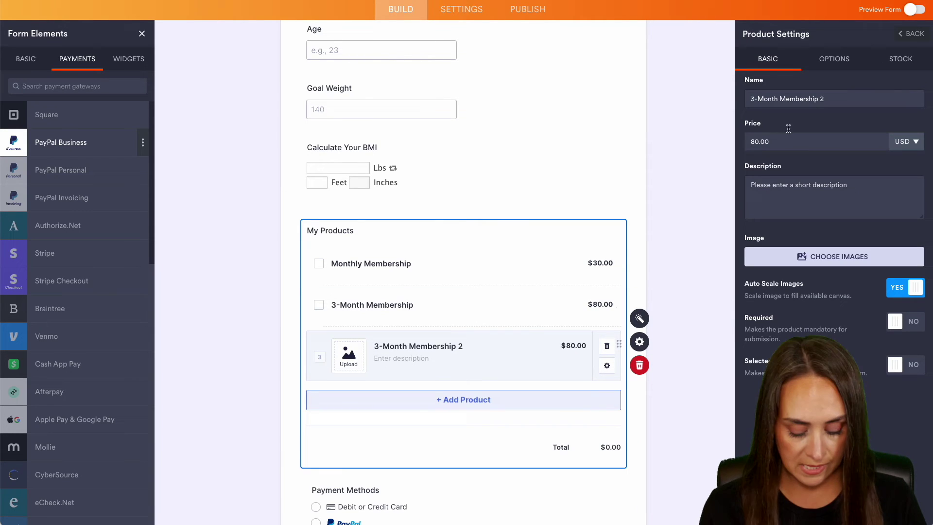
click(753, 99)
key(BackSpace)
text(6)
click(824, 100)
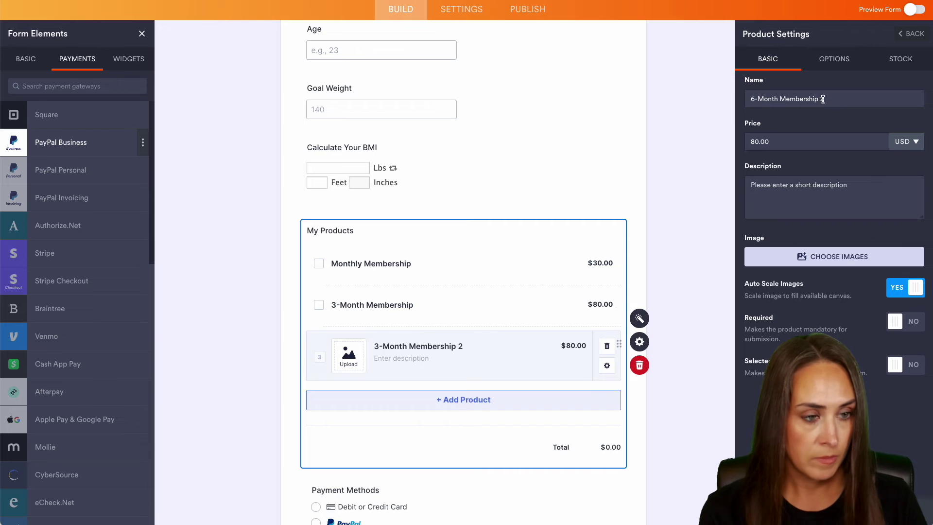
key(BackSpace)
key(BackSpace)
drag(760, 141, 740, 143)
text(150)
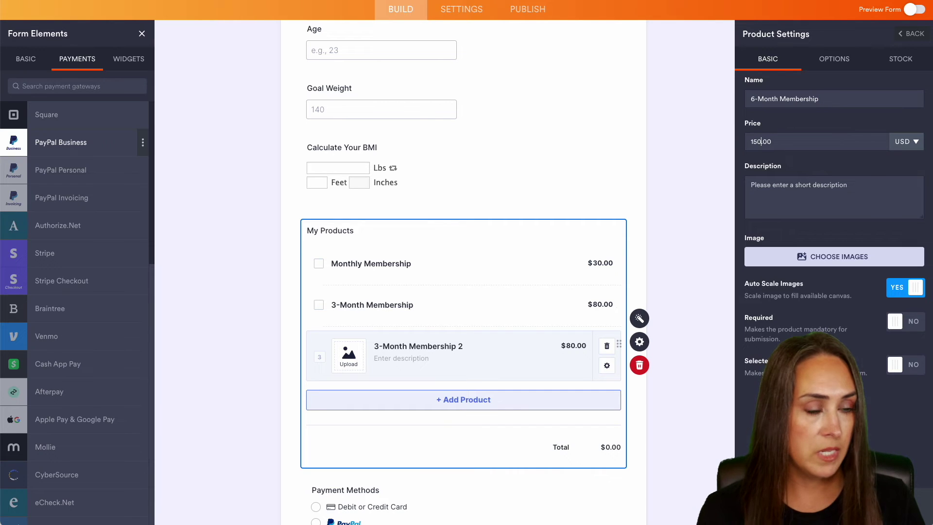
click(911, 33)
mouse_move(883, 237)
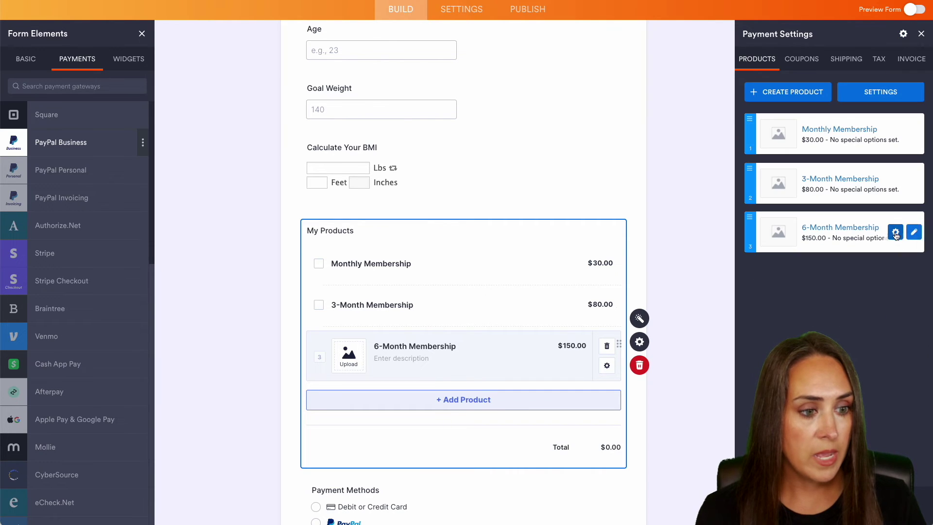
click(824, 240)
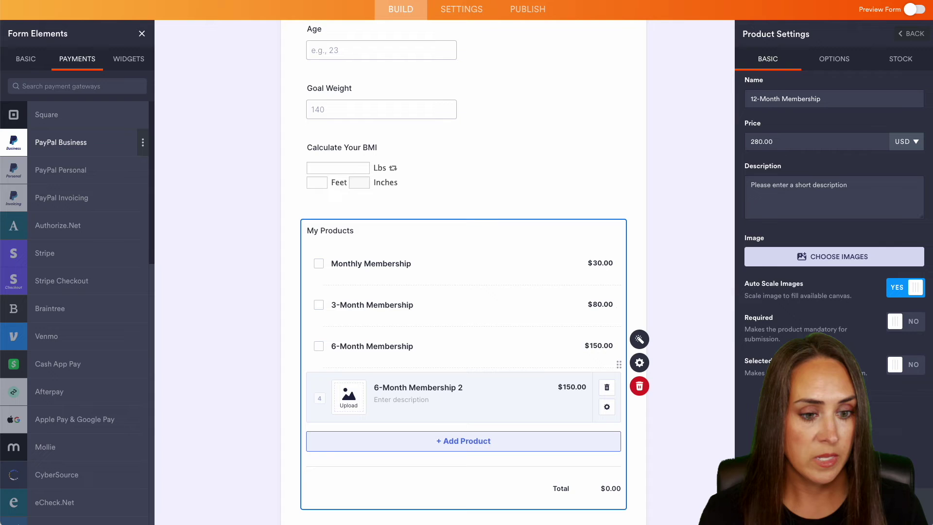
Step: In the Form Designer styles, set question spacing to 7 and the form font to Roboto
click(663, 225)
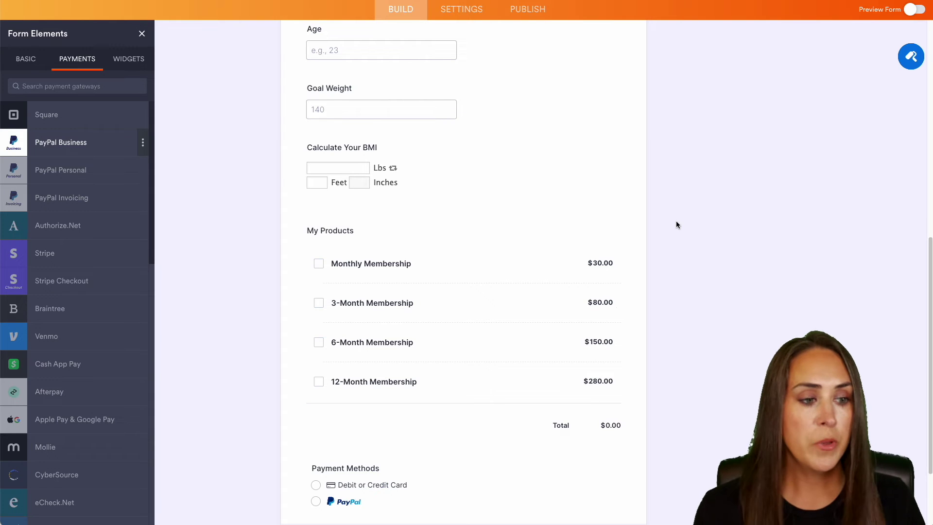
scroll(678, 296, up, 7)
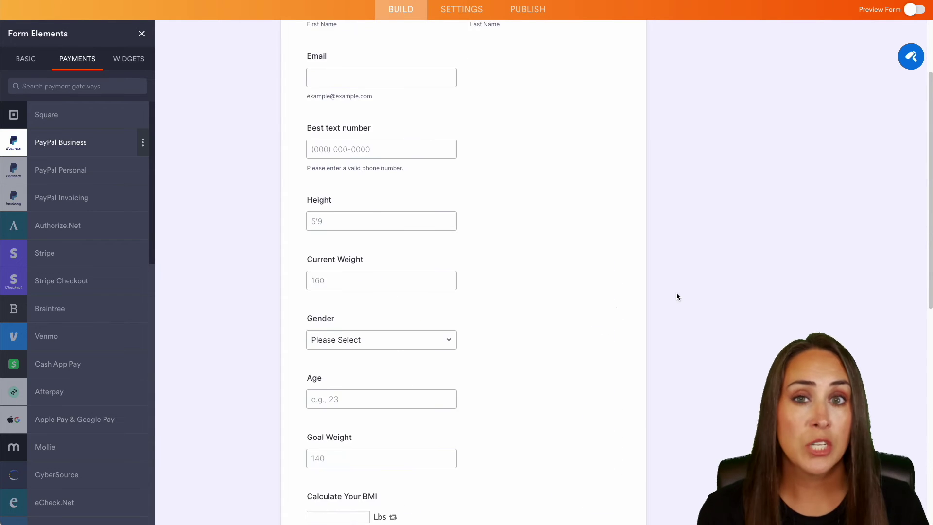
scroll(676, 293, up, 3)
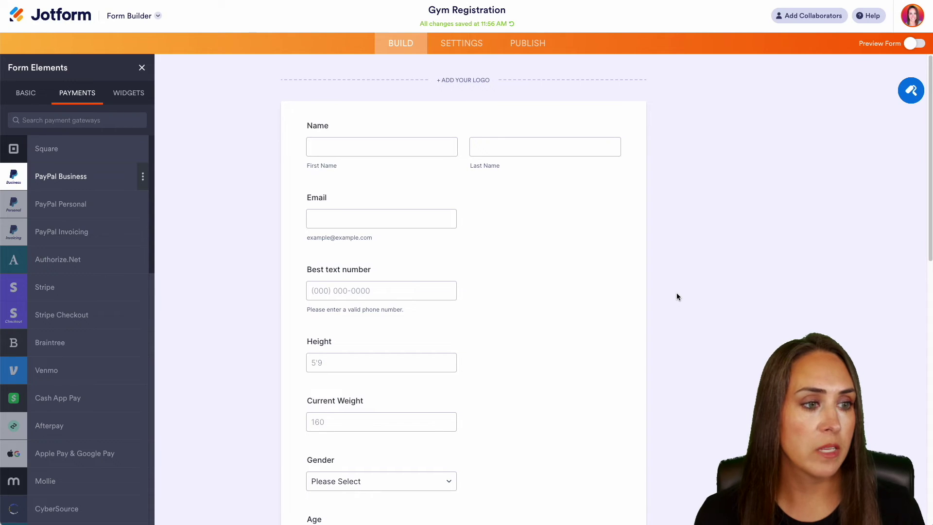
click(912, 92)
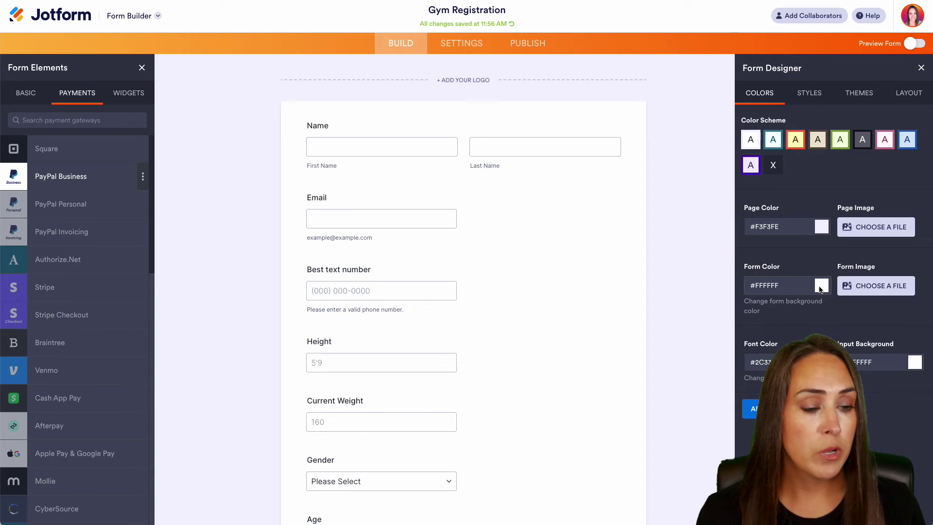
click(808, 93)
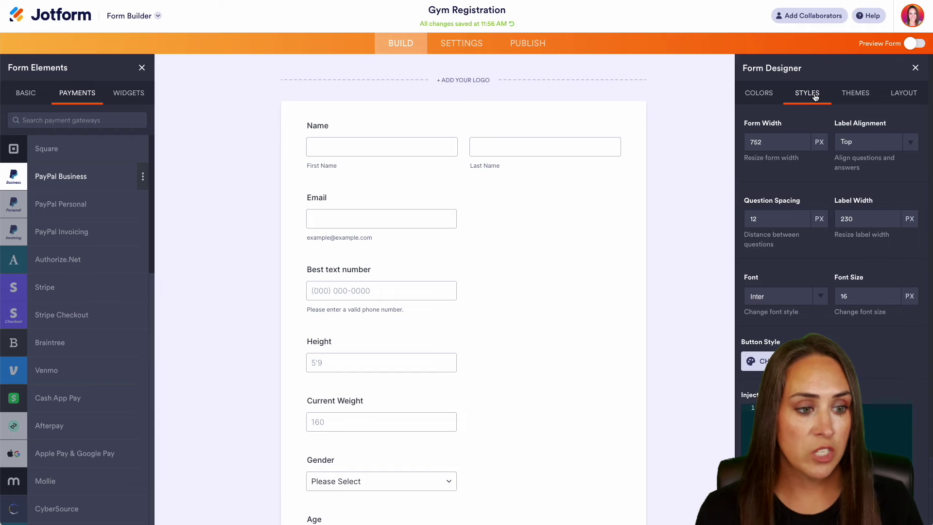
click(801, 221)
click(801, 221)
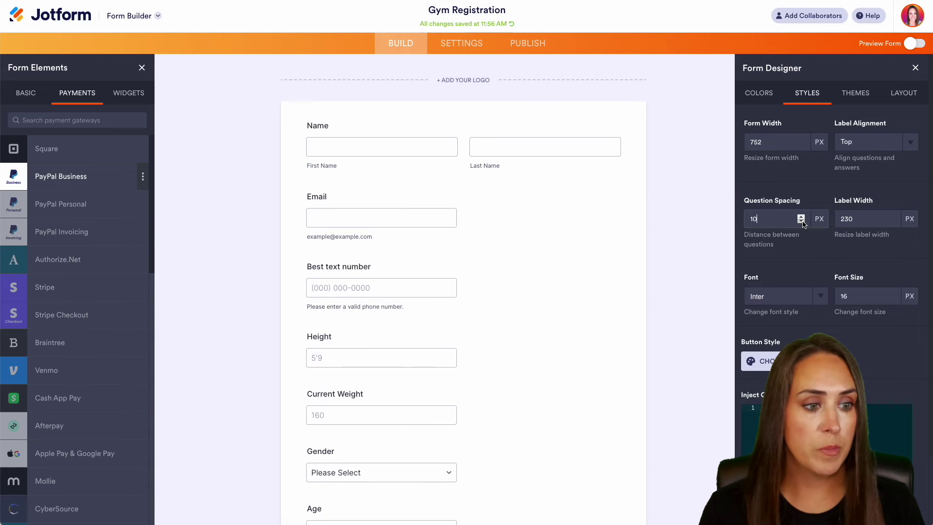
click(801, 221)
click(801, 221)
click(800, 221)
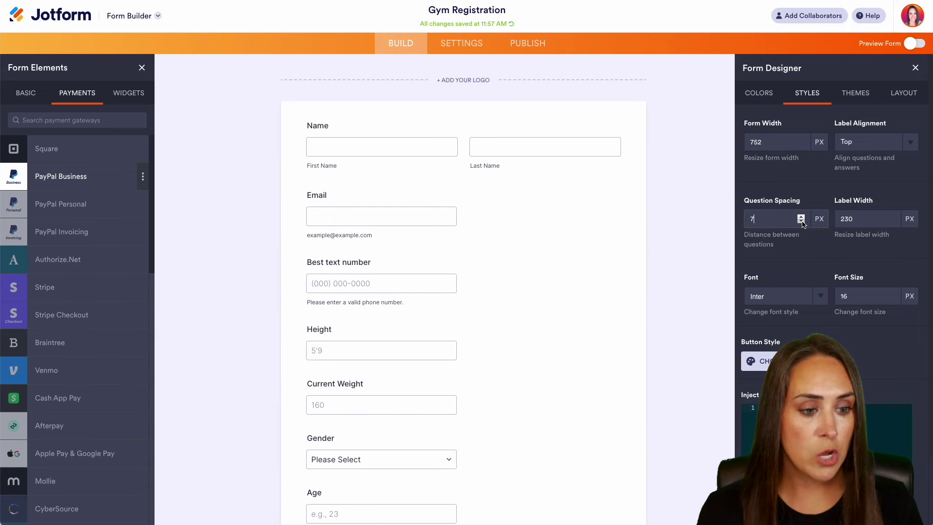
click(817, 296)
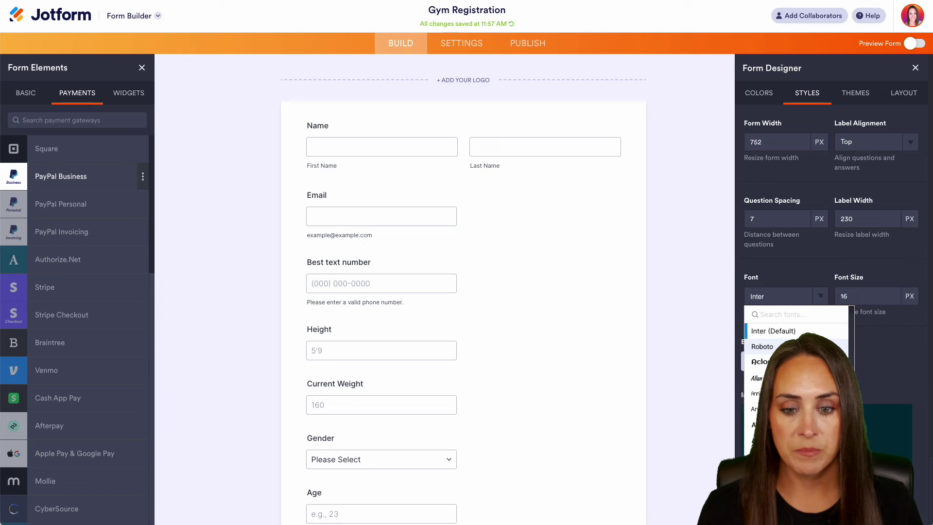
click(762, 346)
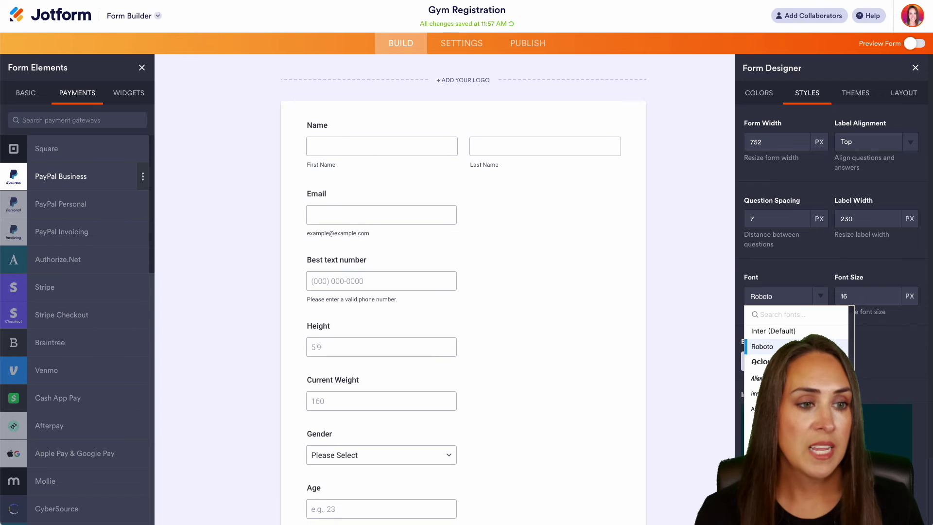
Step: Make the page colour and form colour transparent white (alpha zero)
click(760, 94)
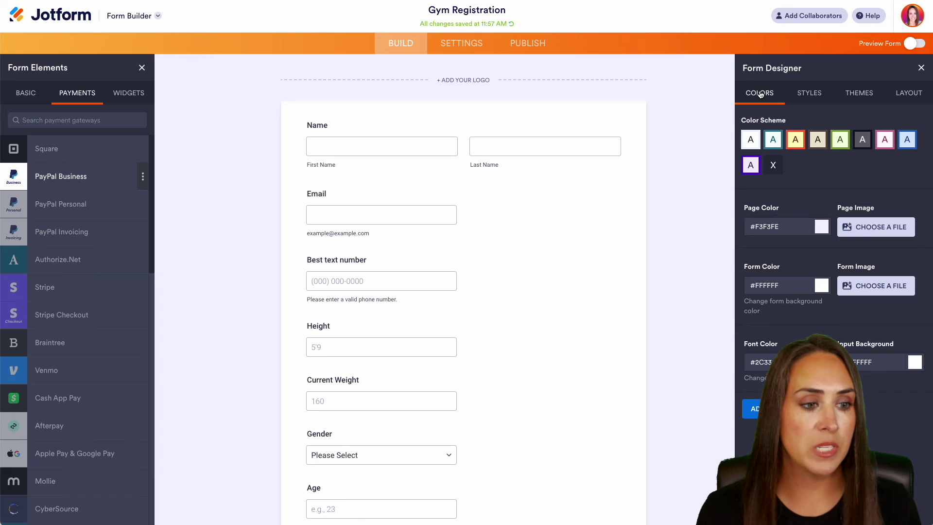
click(797, 226)
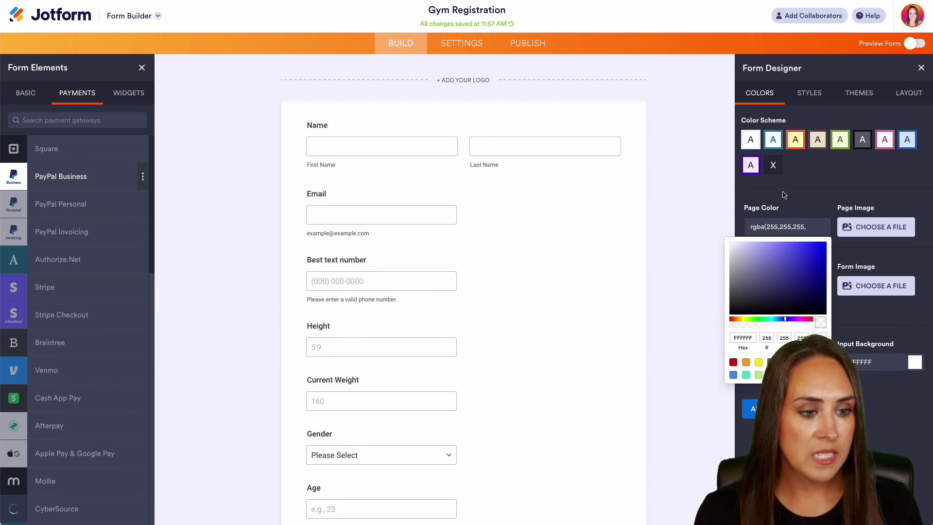
click(777, 285)
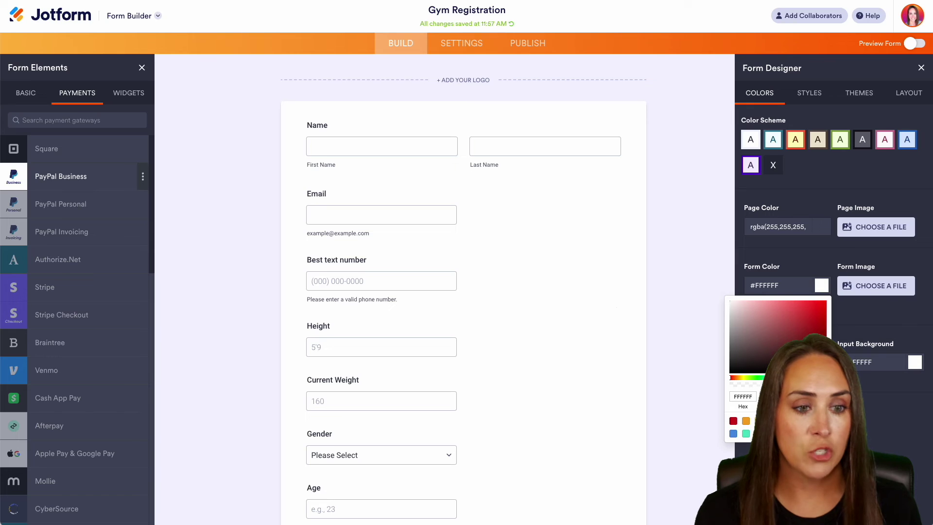
click(730, 385)
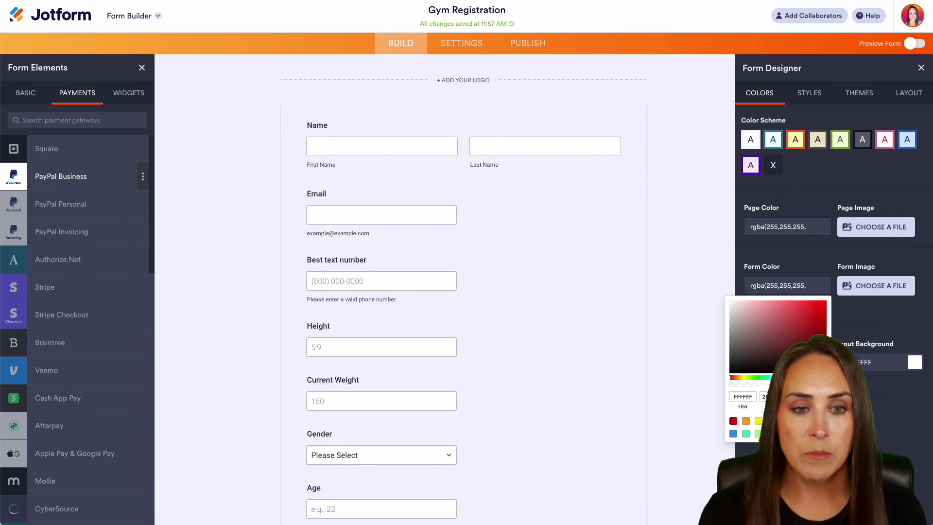
Step: Copy the Gym Registration form's JavaScript embed code from the Publish Embed page
click(524, 44)
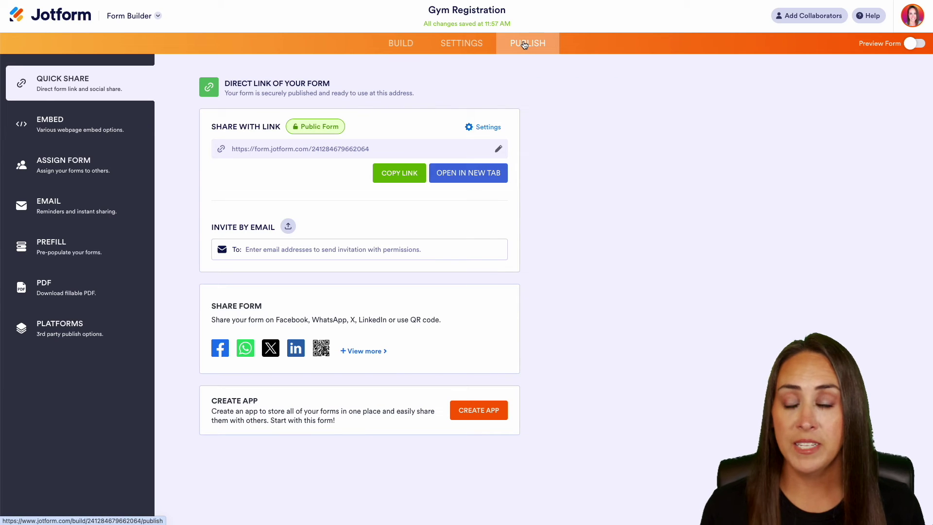
click(68, 126)
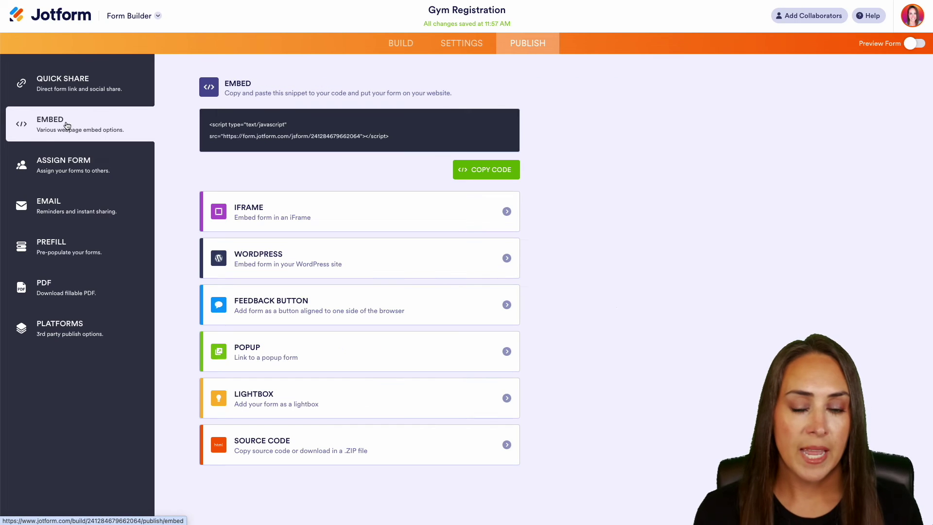
click(495, 171)
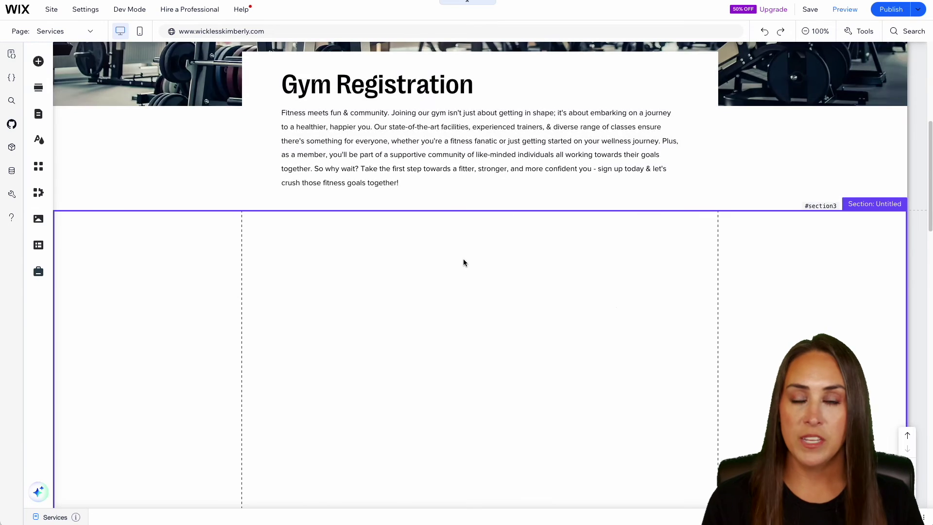
Step: Add an Embed HTML element to the empty section and paste in the Jotform script
scroll(463, 262, up, 5)
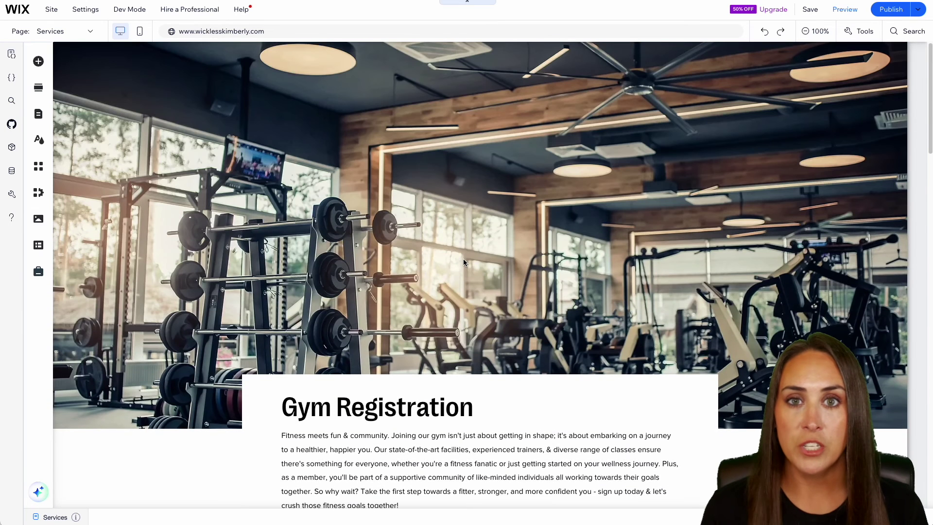
scroll(463, 263, down, 5)
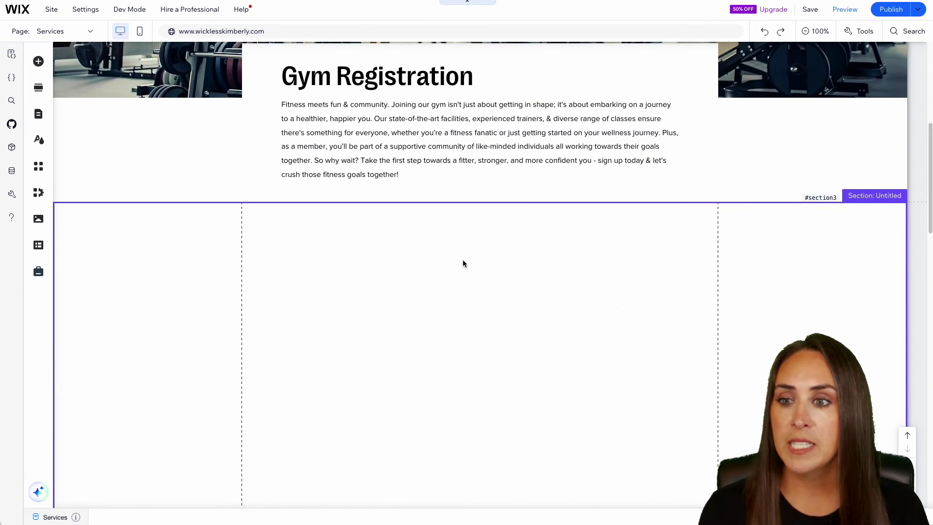
click(34, 67)
click(97, 310)
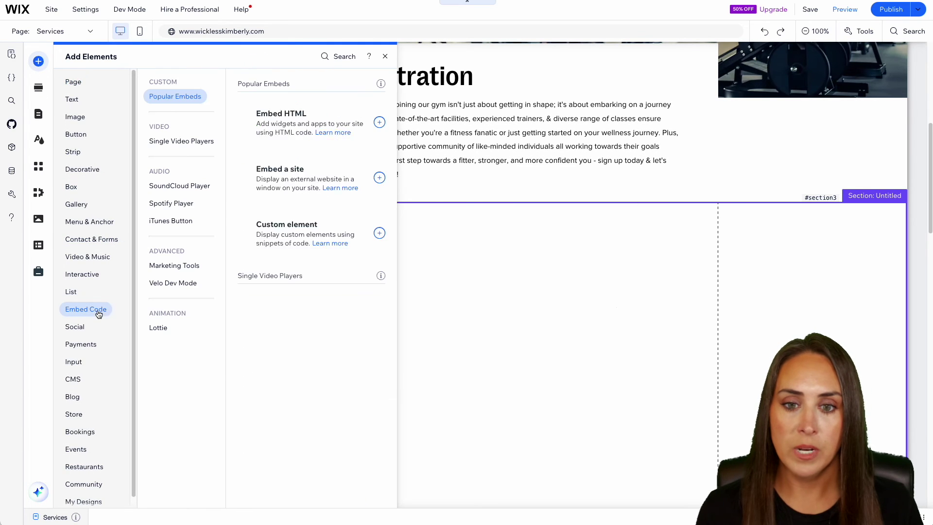
click(345, 121)
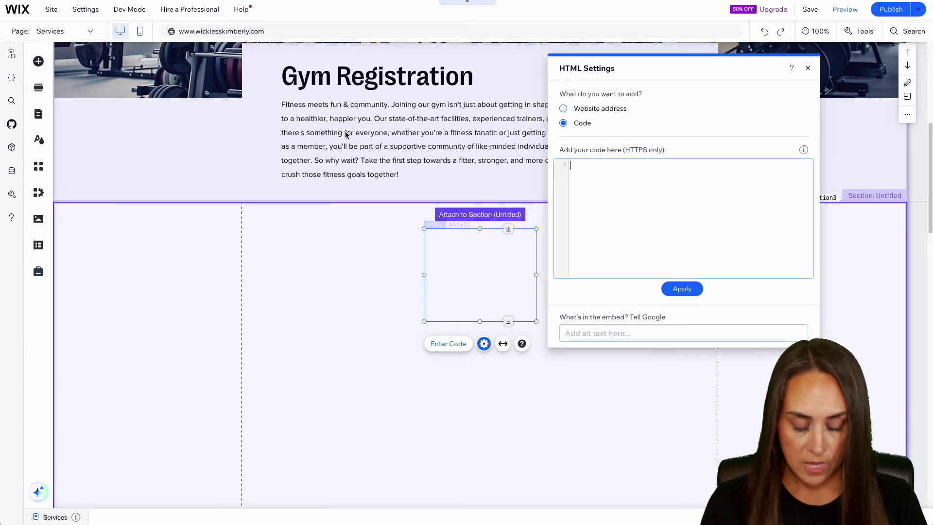
key(ctrl+v)
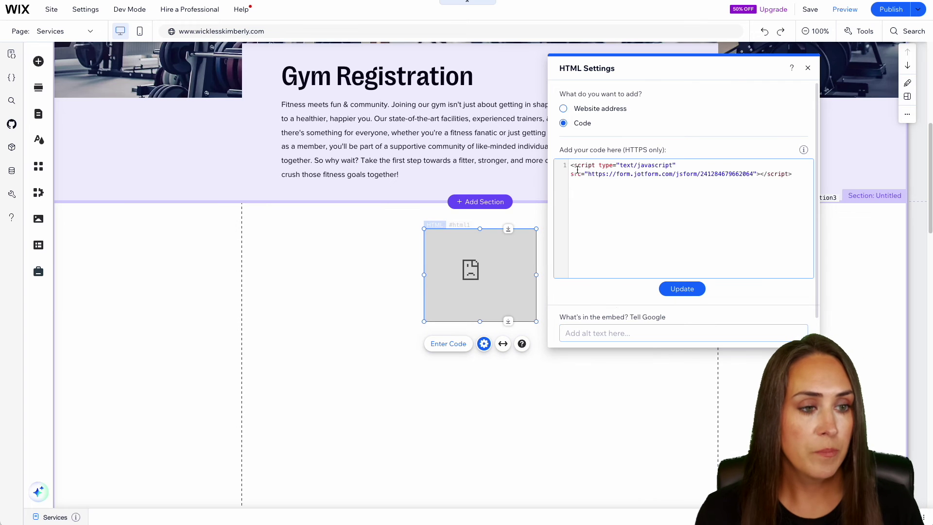
click(681, 288)
Step: Stretch the embedded form element across the full width of the section
click(807, 68)
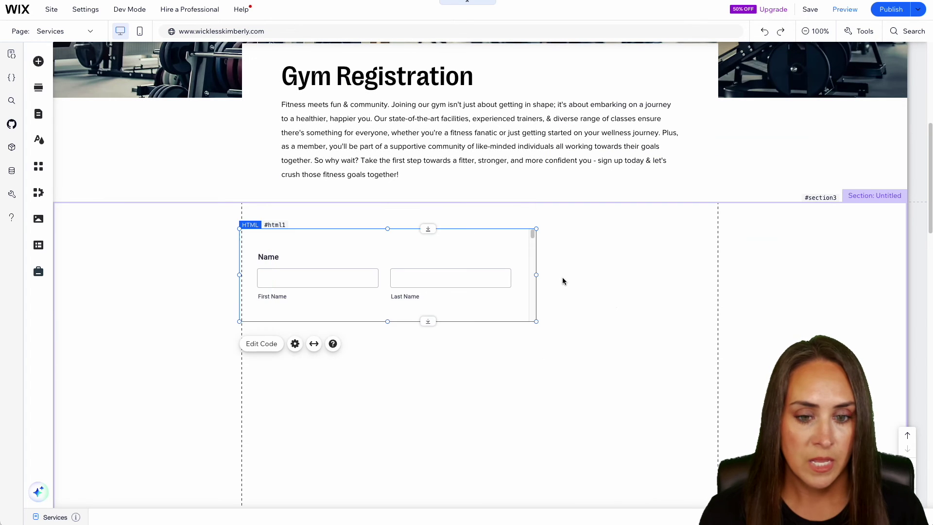
drag(423, 274, 244, 274)
drag(536, 273, 718, 273)
scroll(670, 417, down, 5)
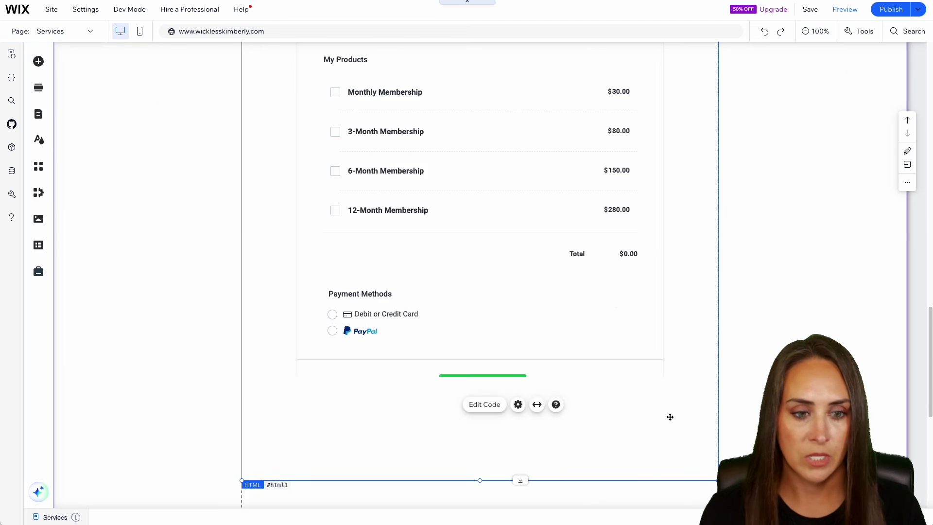
scroll(670, 416, up, 15)
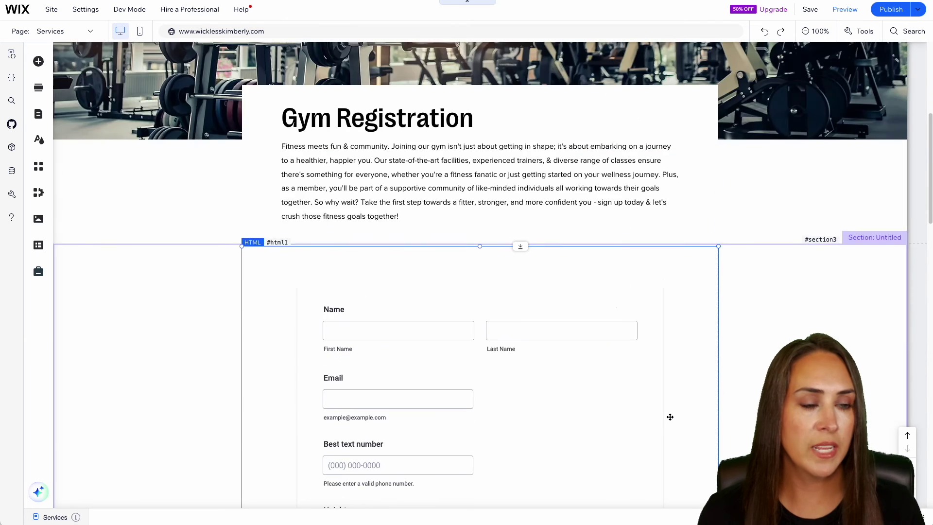
scroll(670, 417, up, 4)
Step: In Preview, enter the test person's name, email and phone, height 5'6 and weight 150
click(845, 9)
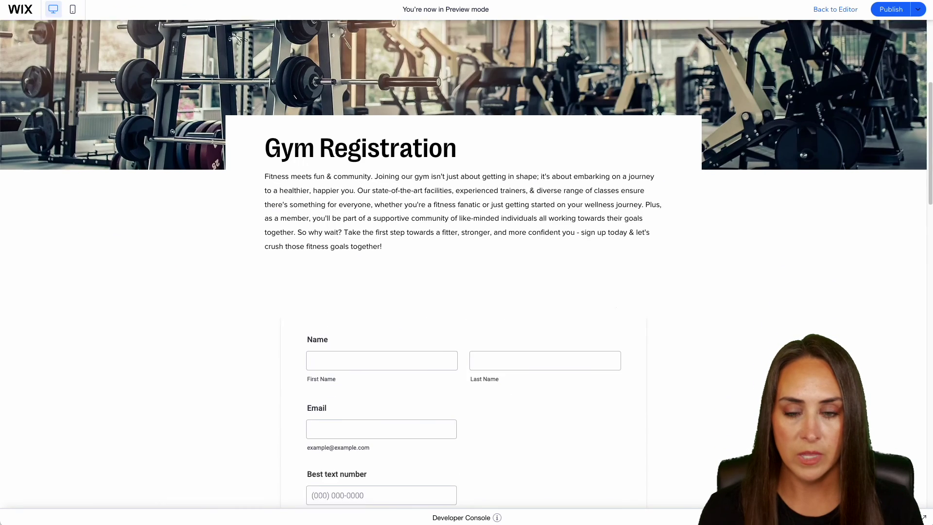
scroll(464, 264, down, 5)
click(381, 122)
key(Tab)
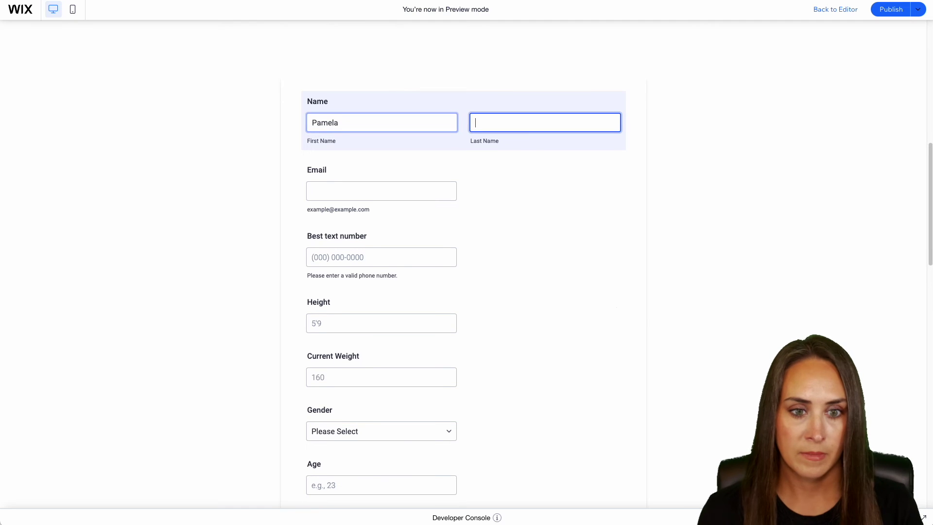
key(Tab)
text(pamel)
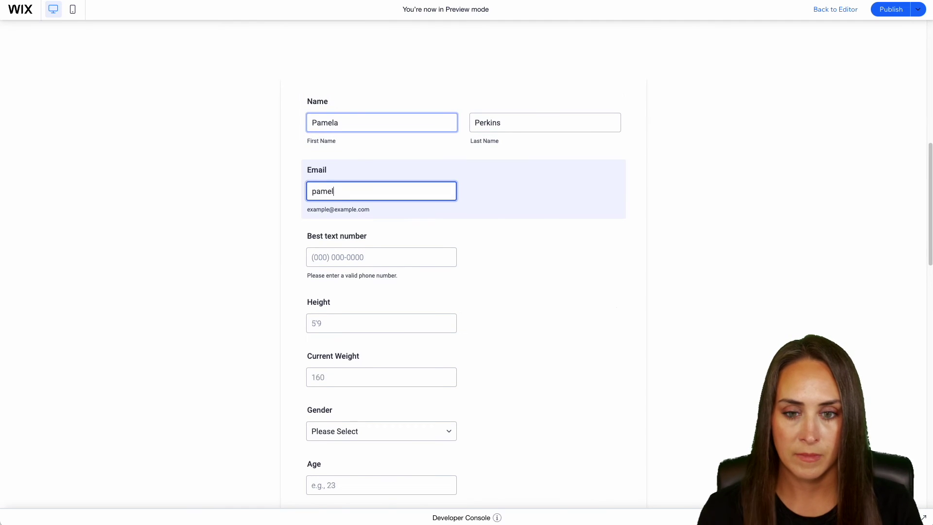
text(a@example.com)
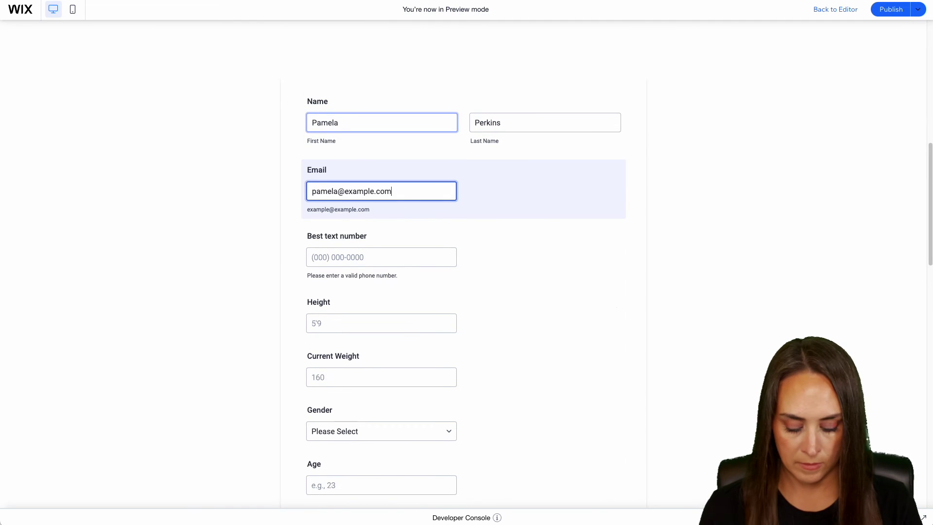
key(Tab)
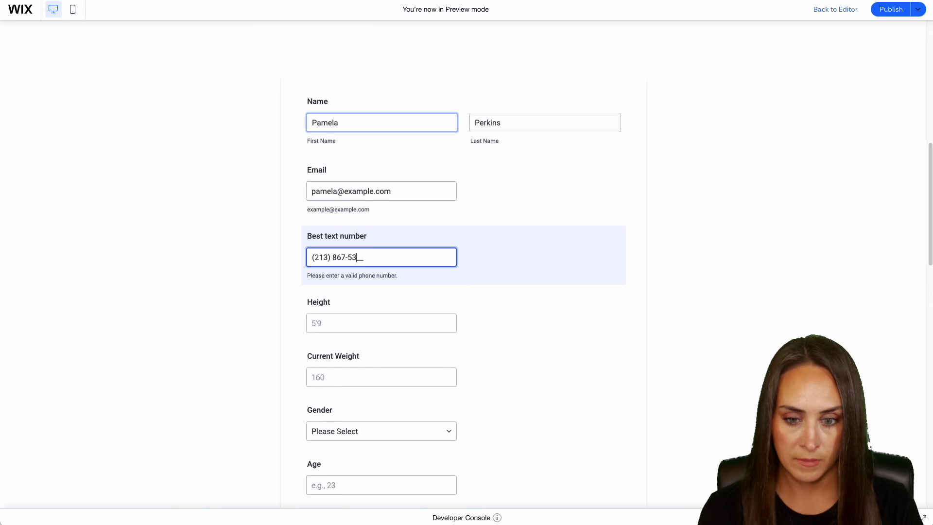
key(Tab)
text(5'6)
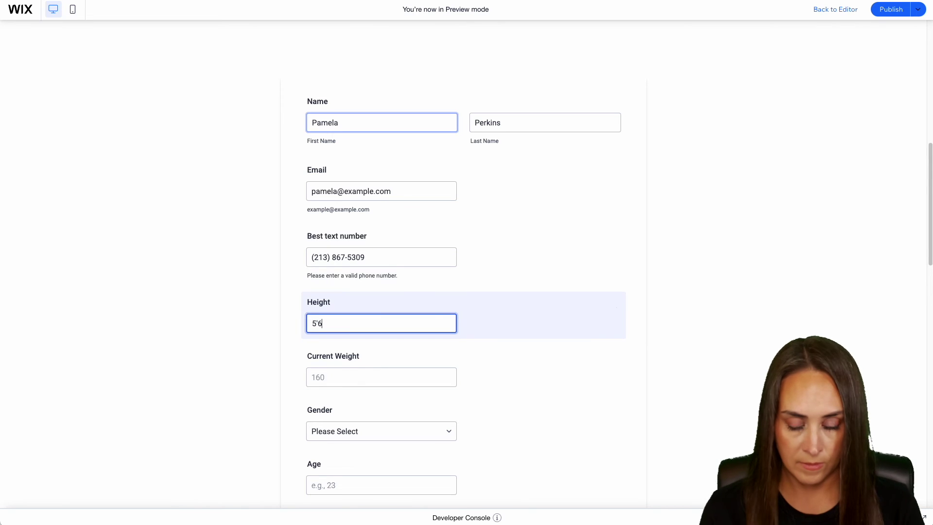
key(Tab)
text(150)
key(Tab)
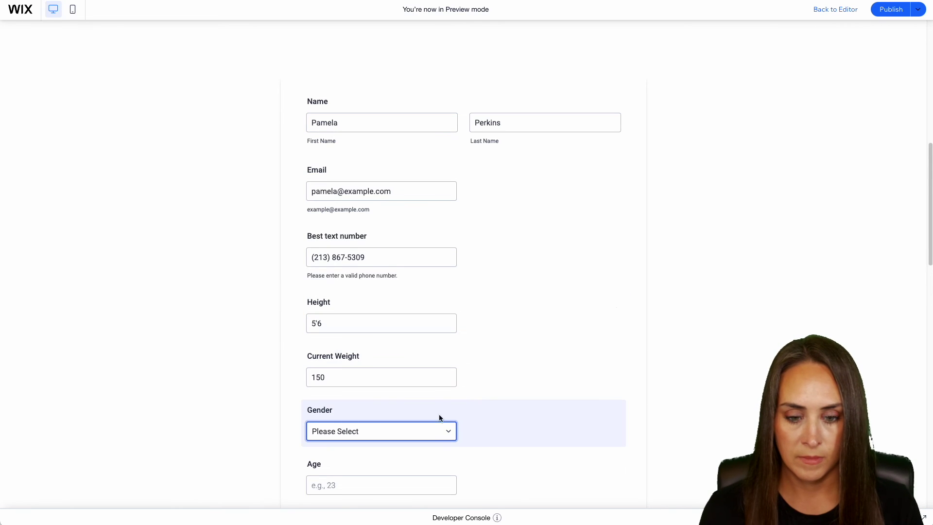
Step: Choose Female, age 25, goal weight 120, and BMI inputs 150 lb, 5 ft 6 in
click(423, 427)
click(423, 456)
scroll(520, 391, down, 8)
key(Tab)
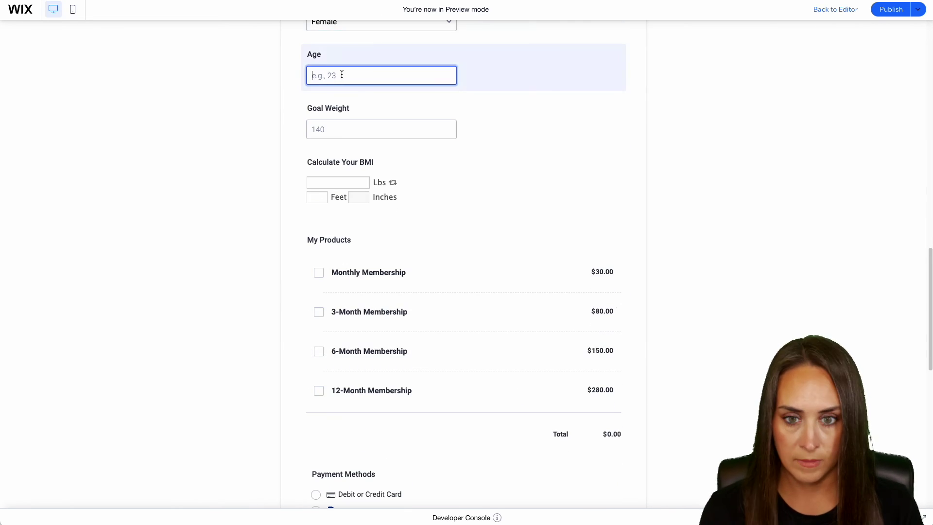
text(25)
click(326, 128)
text(120)
key(Tab)
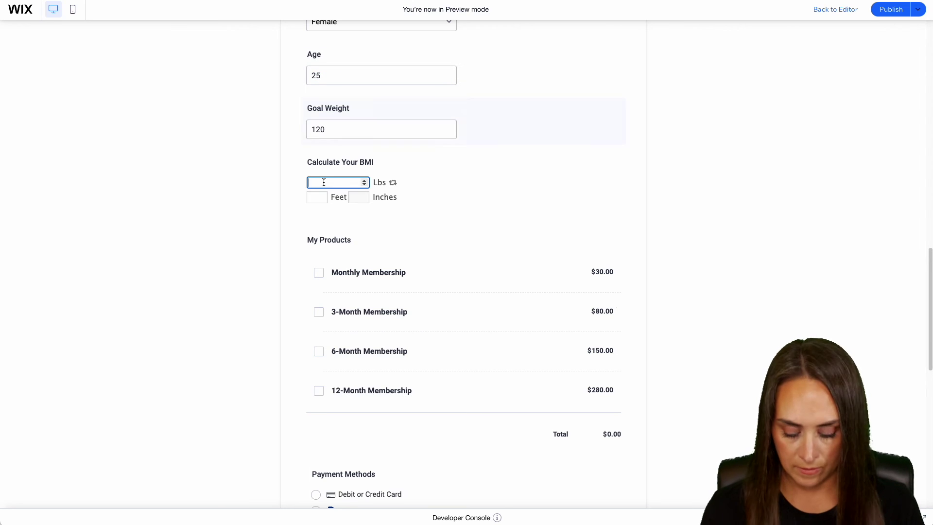
scroll(326, 147, down, 1)
text(150)
key(Tab)
click(310, 149)
text(5)
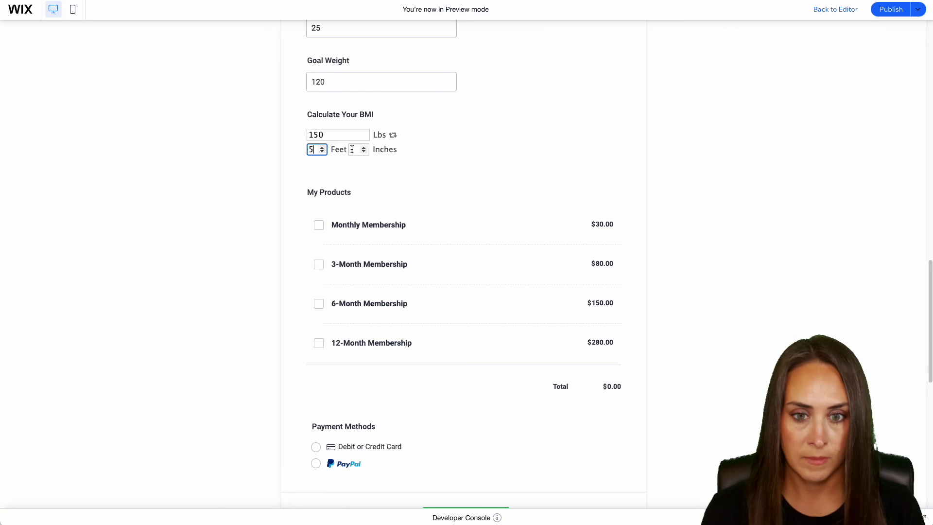
key(Tab)
text(6)
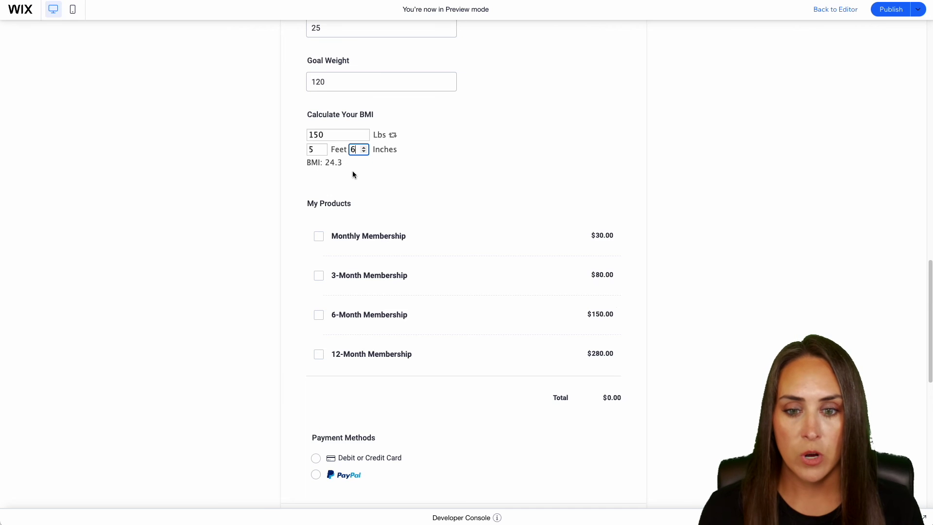
Step: Select Monthly Membership, pay by Debit or Credit Card, and submit the form
click(319, 238)
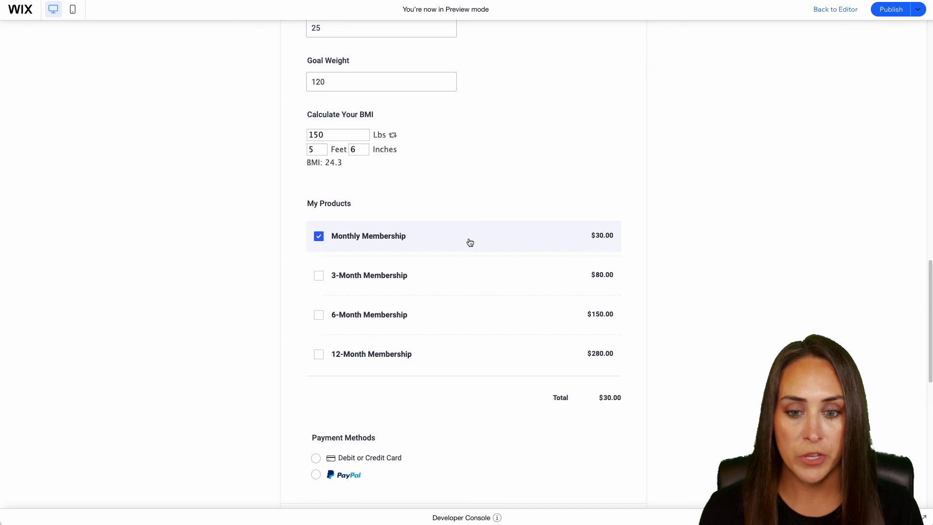
scroll(469, 242, down, 4)
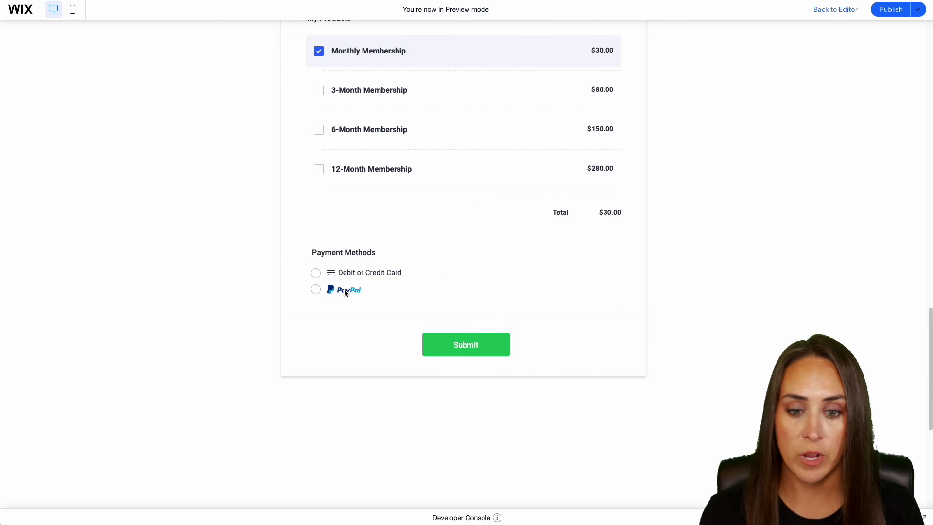
click(317, 273)
scroll(667, 328, down, 2)
click(486, 358)
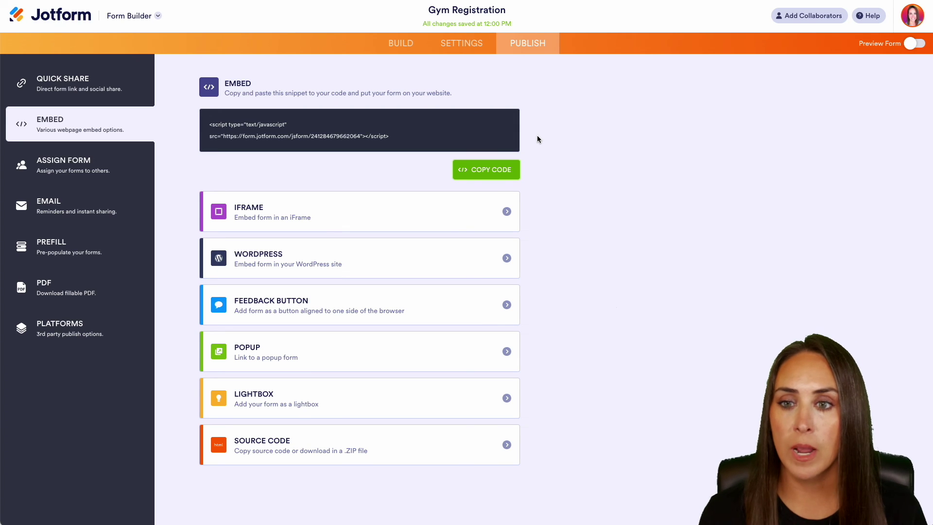
Step: Open the Gym Registration table and review the test row's BMI 24.3 and card payment columns
click(156, 18)
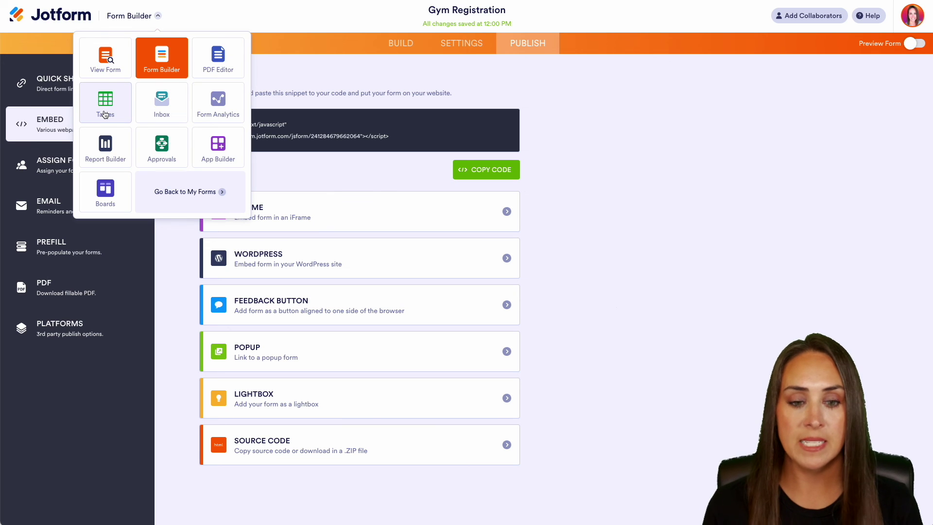
click(105, 114)
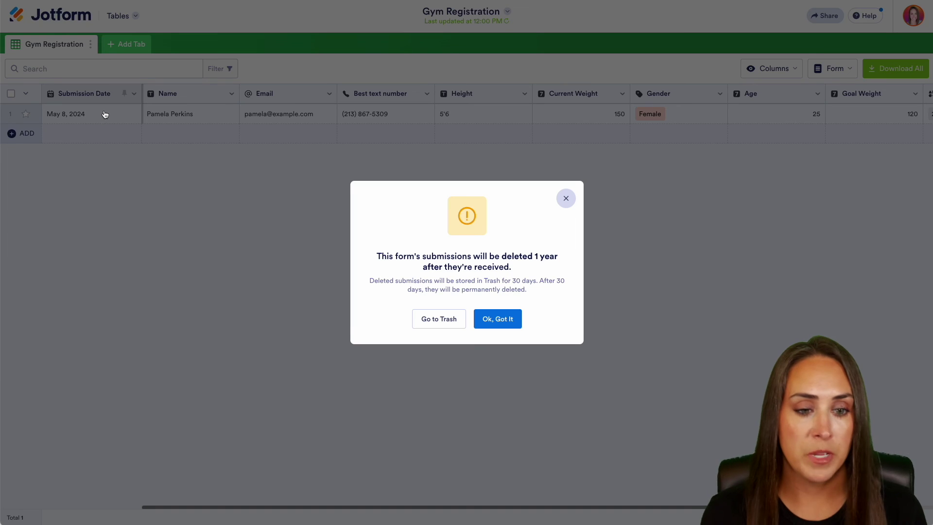
click(565, 198)
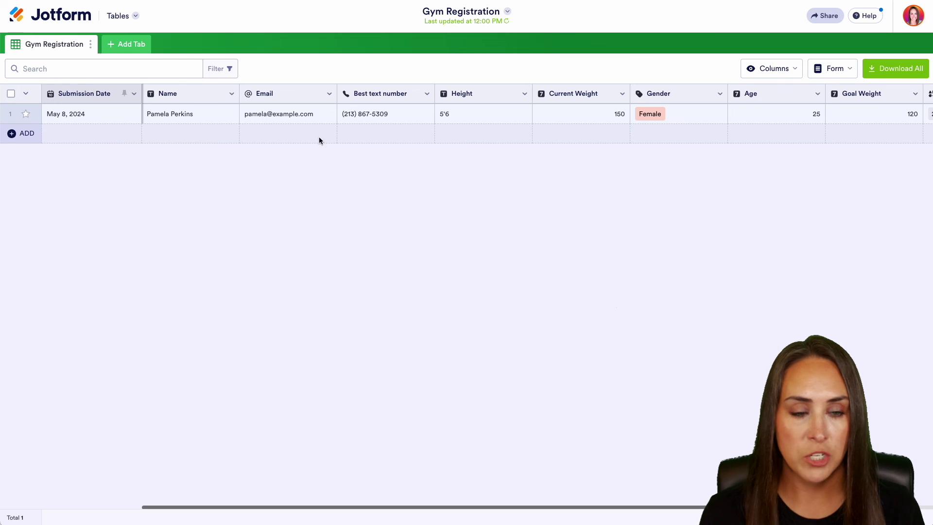
drag(387, 507, 637, 504)
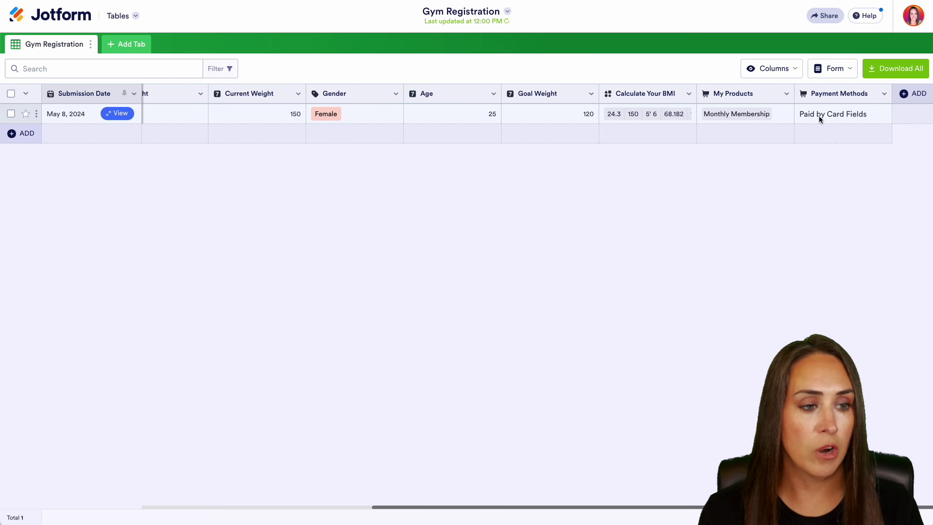
click(836, 113)
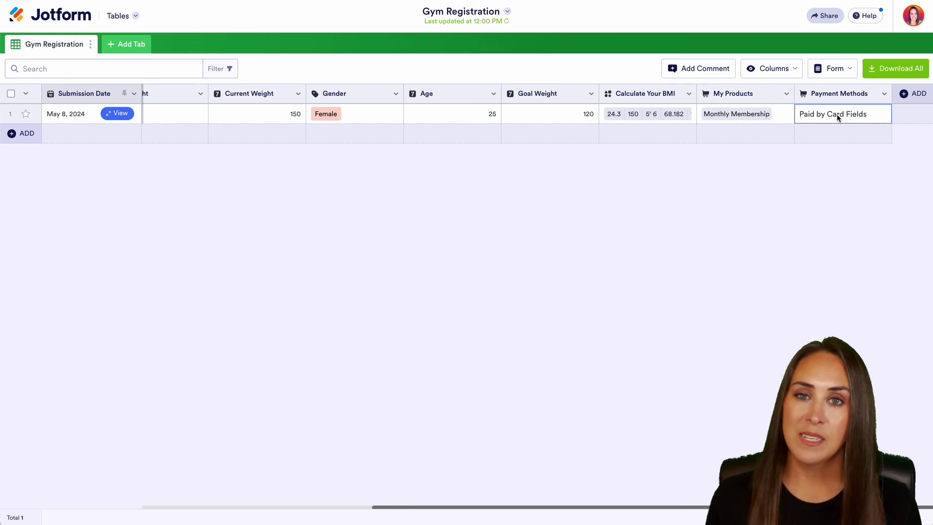
click(839, 217)
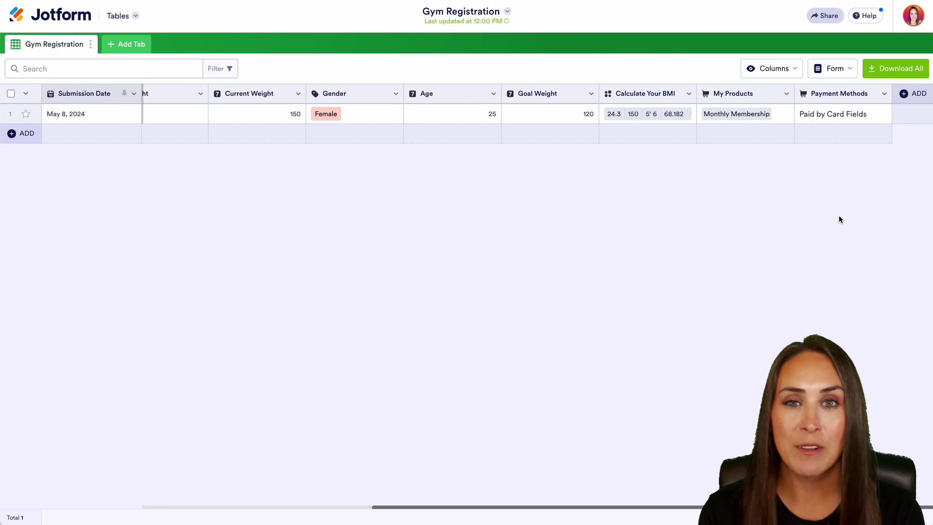